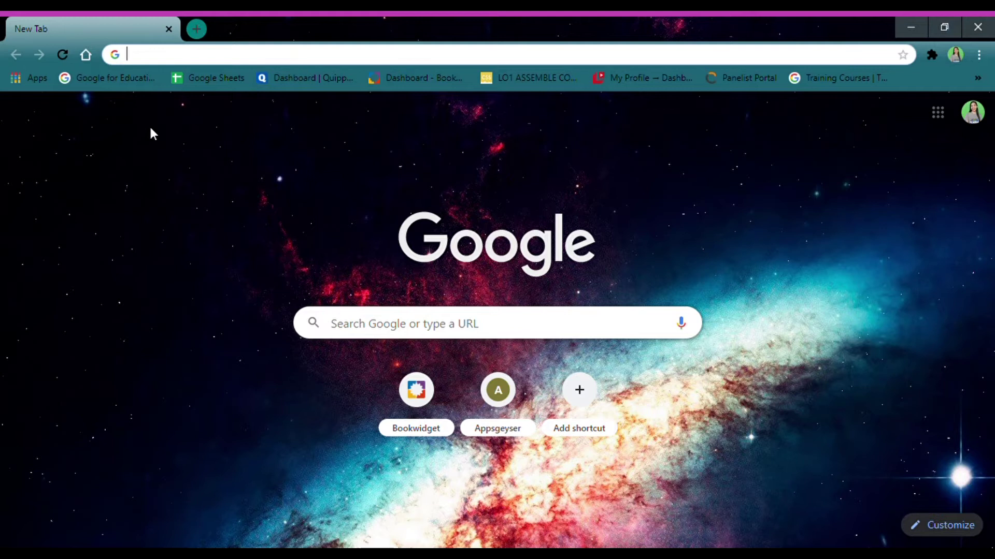
Open school.vsmart.ph and sign in to V-Smart School with the saved credentials.
left_click(169, 54)
type("s")
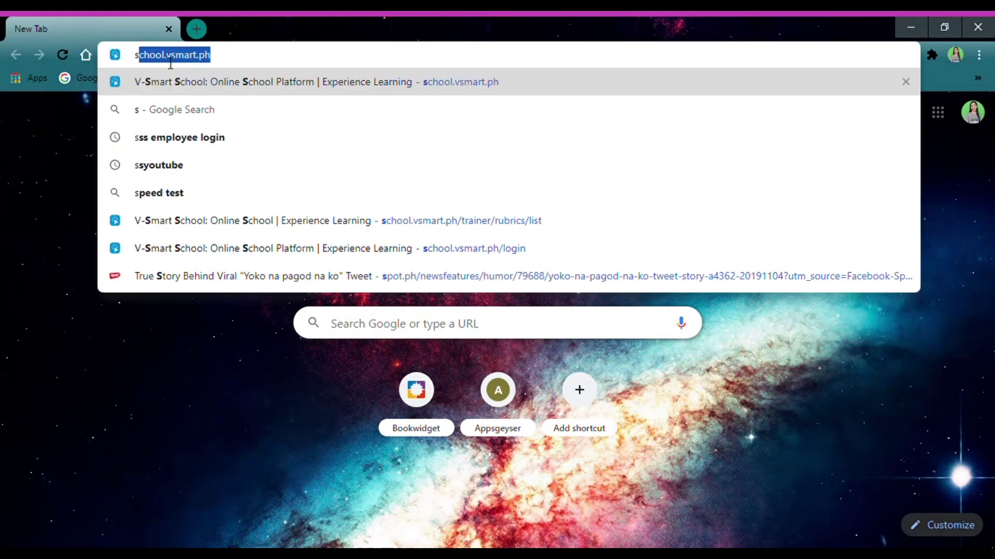
key("Return")
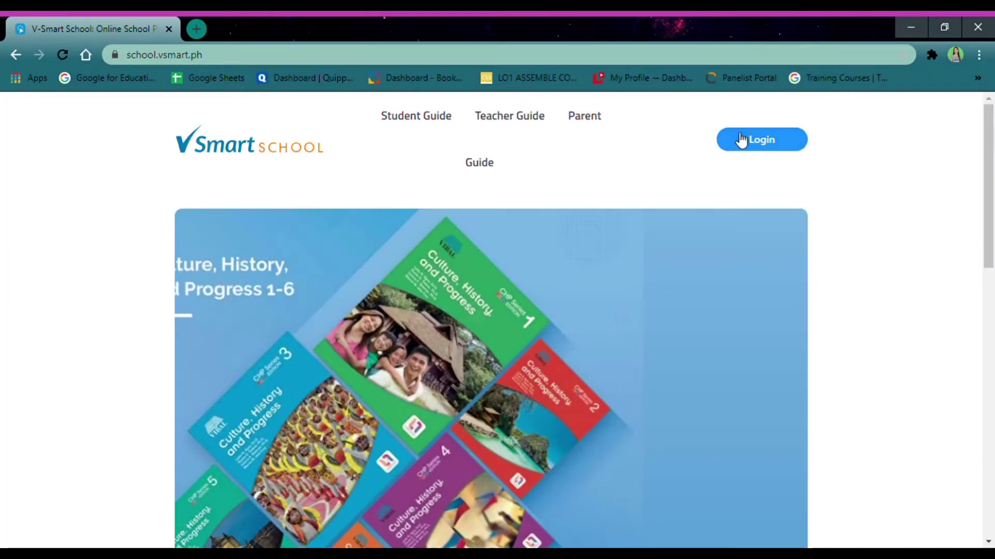
left_click(757, 146)
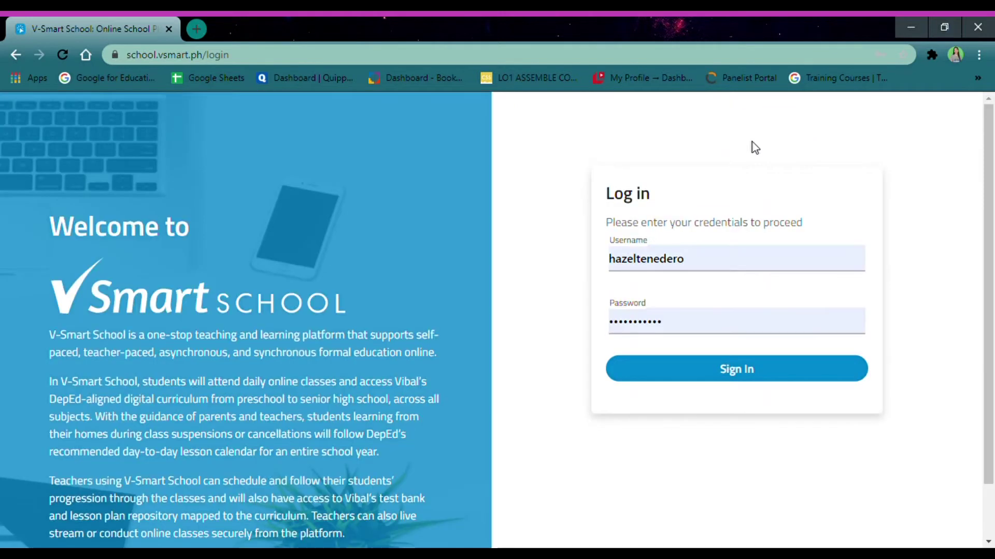
left_click(691, 377)
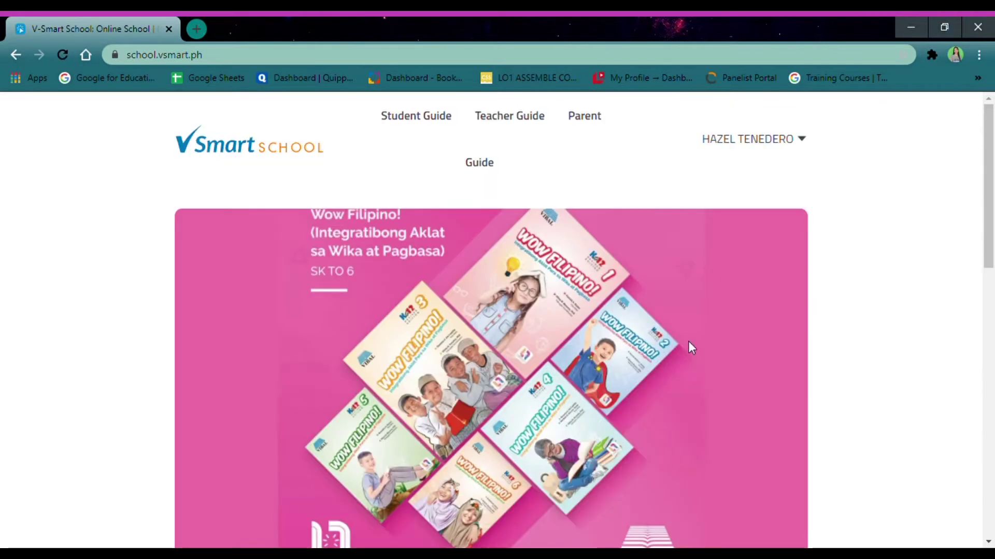
Open the account's Rubrics page and look through the list of existing rubrics.
left_click(730, 140)
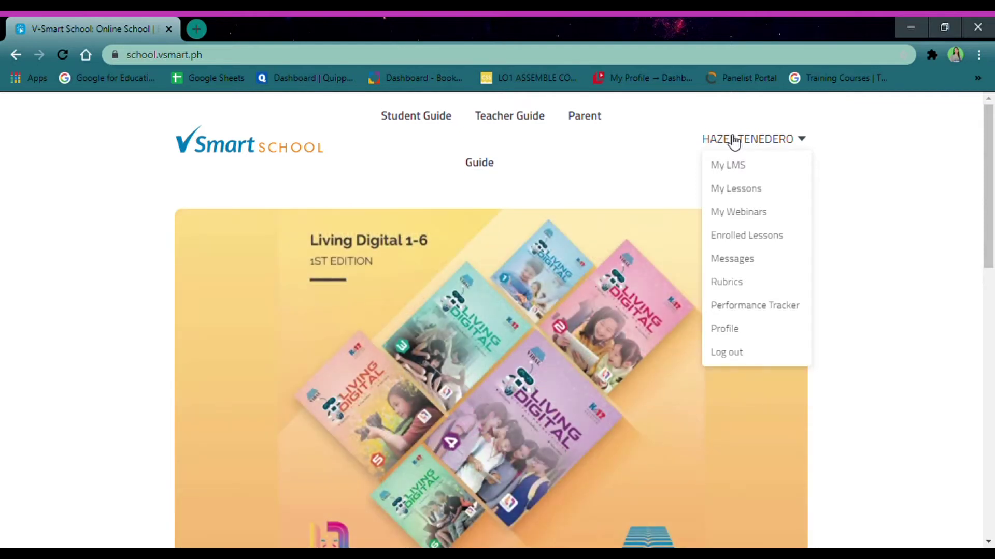
left_click(727, 283)
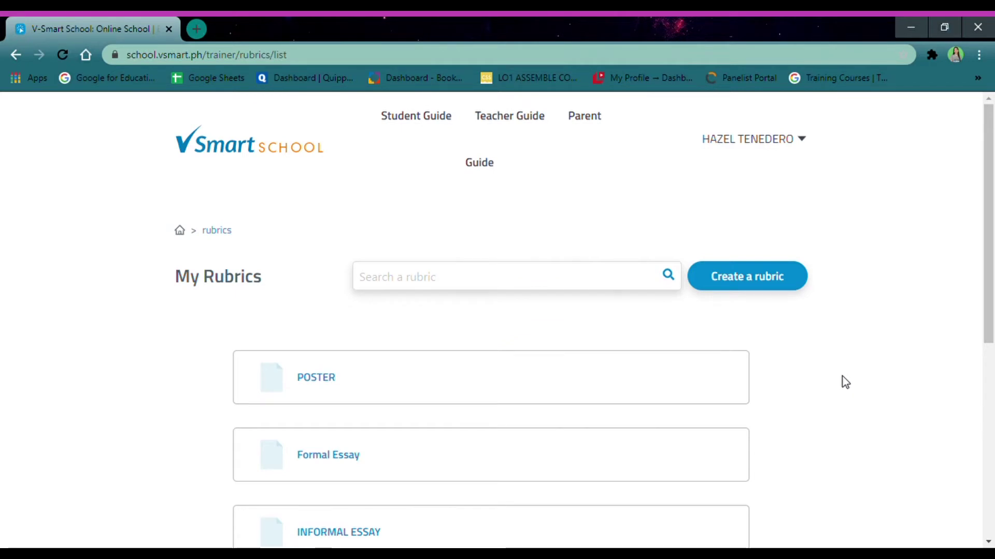
scroll(842, 377, "down", 3)
scroll(842, 377, "up", 3)
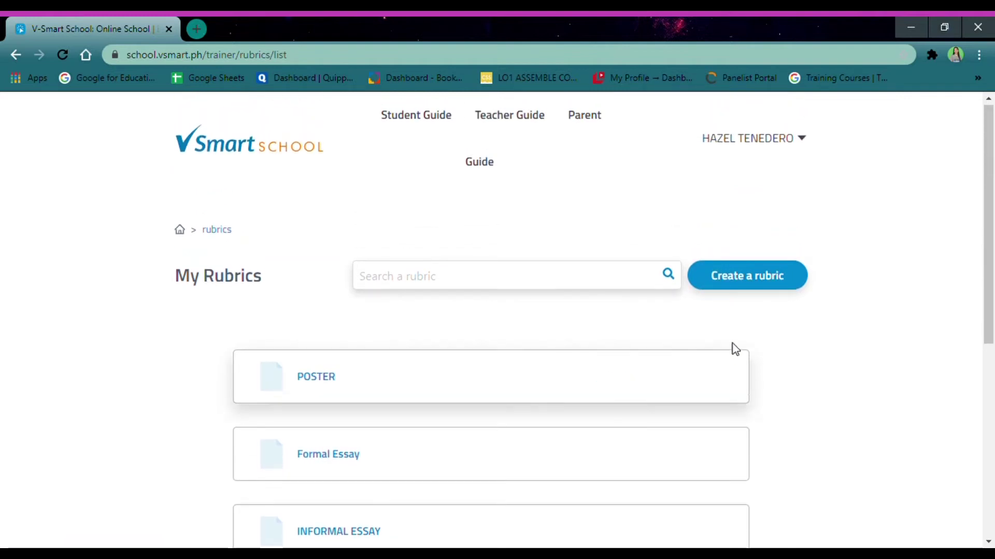
Start a new rubric and give it the title Vlog.
left_click(742, 288)
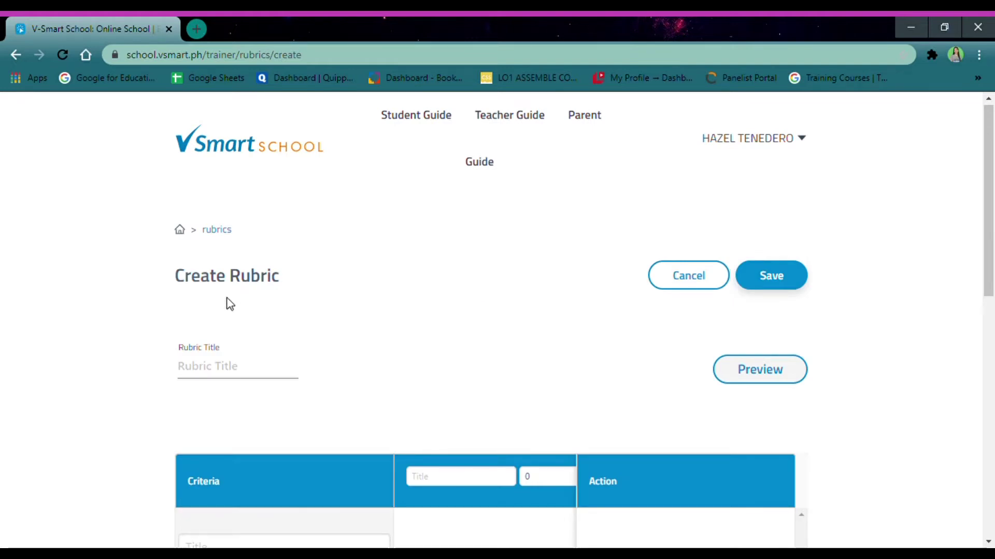
scroll(399, 332, "down", 1)
scroll(399, 331, "down", 1)
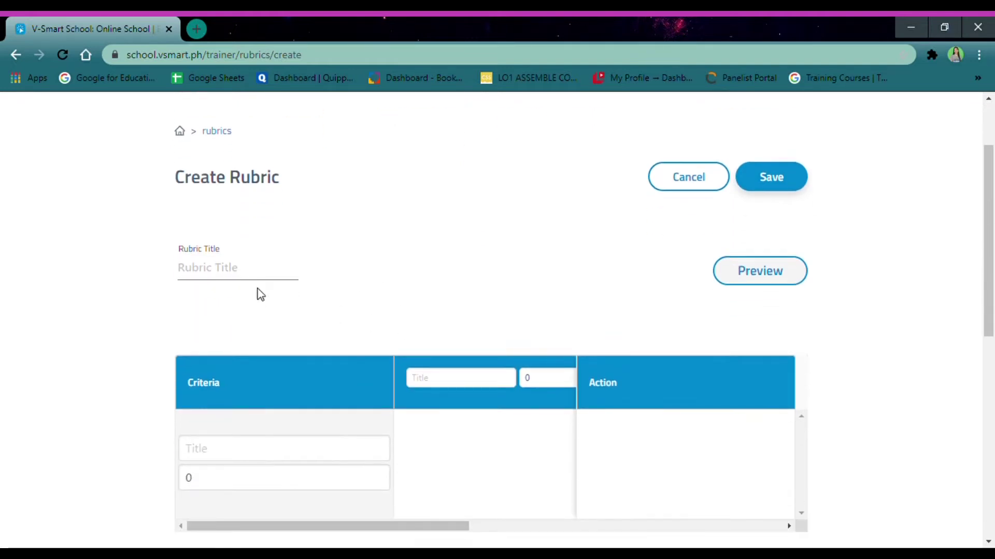
left_click(211, 279)
type("Vlog")
Name the rubric's first criterion Content Quality.
scroll(864, 351, "down", 3)
scroll(864, 351, "down", 1)
scroll(864, 351, "up", 1)
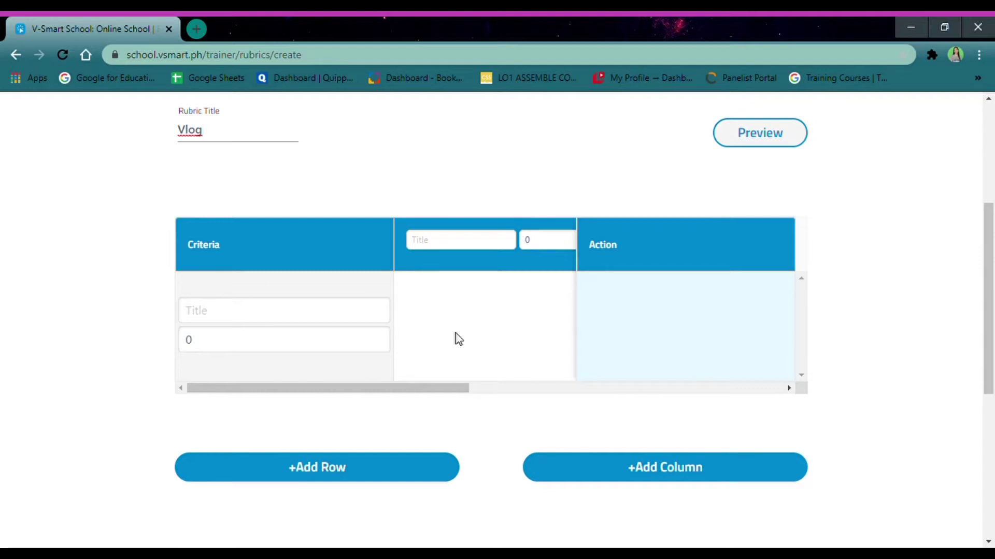
left_click(285, 322)
type("Conte")
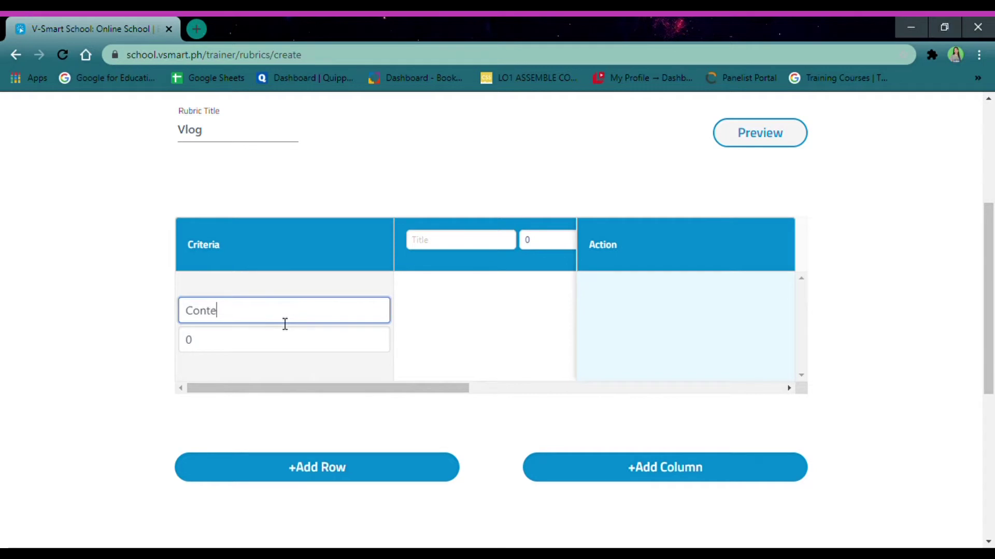
type("nt Quality")
Add a second criterion row and name it Speech & Grammar.
scroll(355, 326, "down", 2)
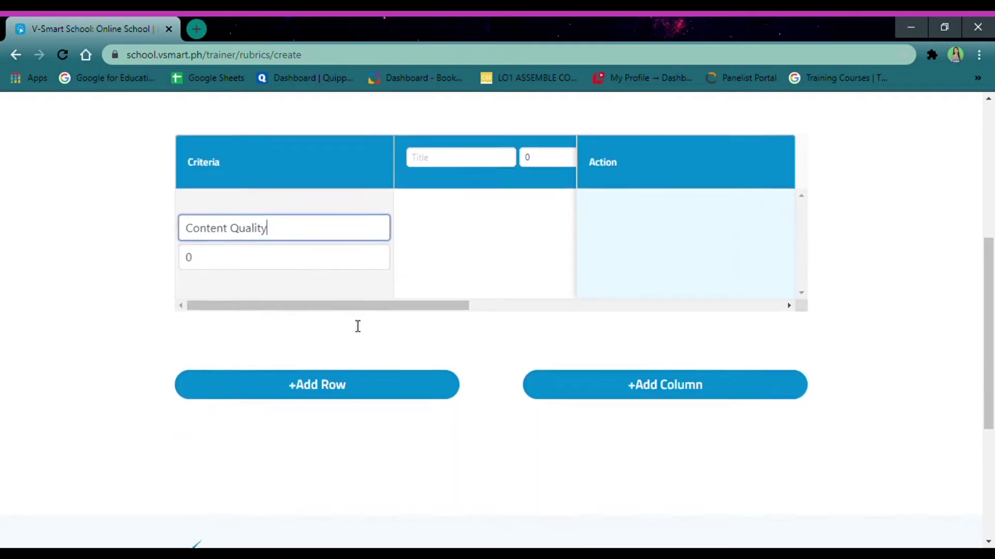
left_click(284, 383)
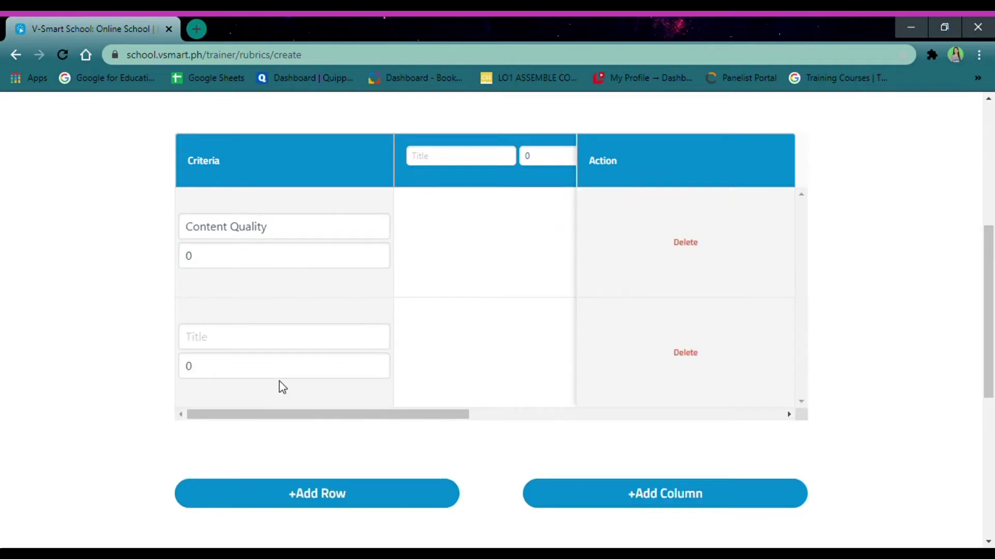
left_click(234, 340)
type("S")
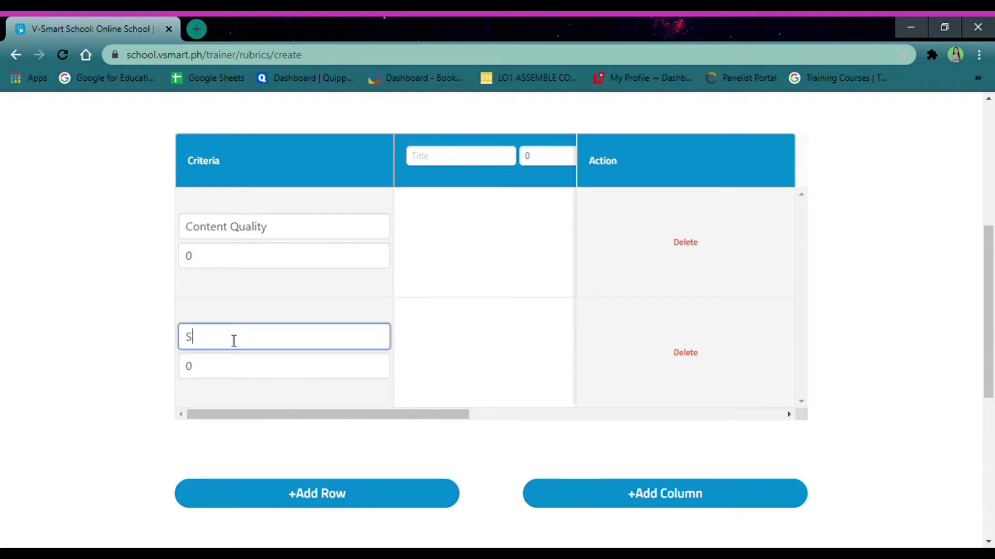
type("peech & Grammar")
Add a third criterion row and name it Video Quality.
left_click(278, 501)
scroll(259, 290, "down", 1)
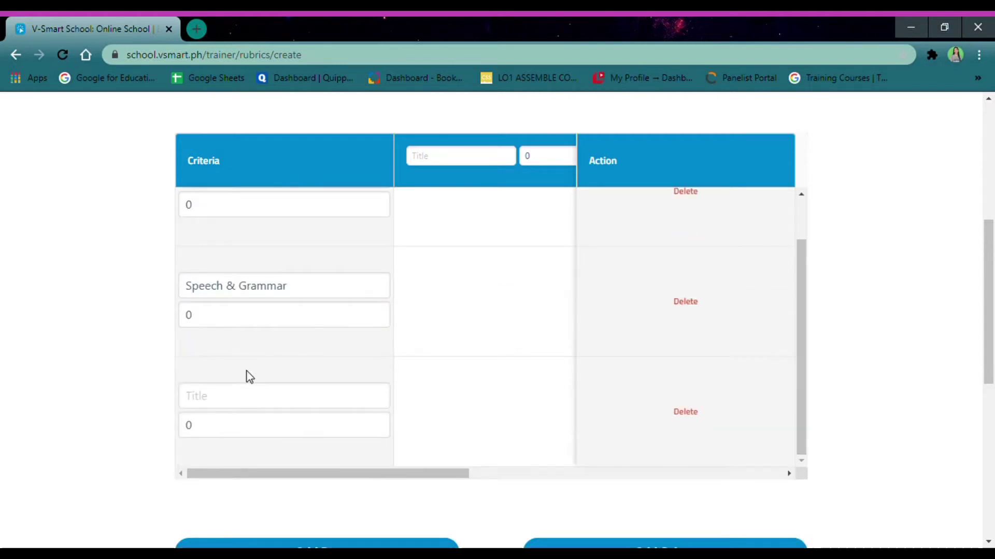
left_click(246, 401)
type("Vidoe")
key("BackSpace")
key("BackSpace")
key("BackSpace")
type("deo Quality")
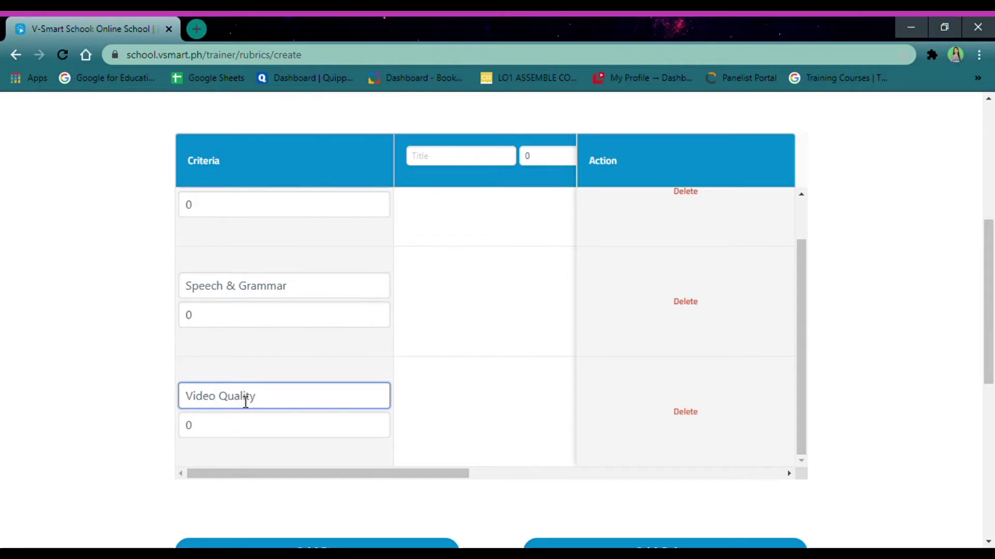
Add a fourth criterion row and name it Sound Quality.
scroll(241, 402, "up", 1)
scroll(242, 402, "down", 1)
scroll(250, 492, "down", 1)
left_click(262, 525)
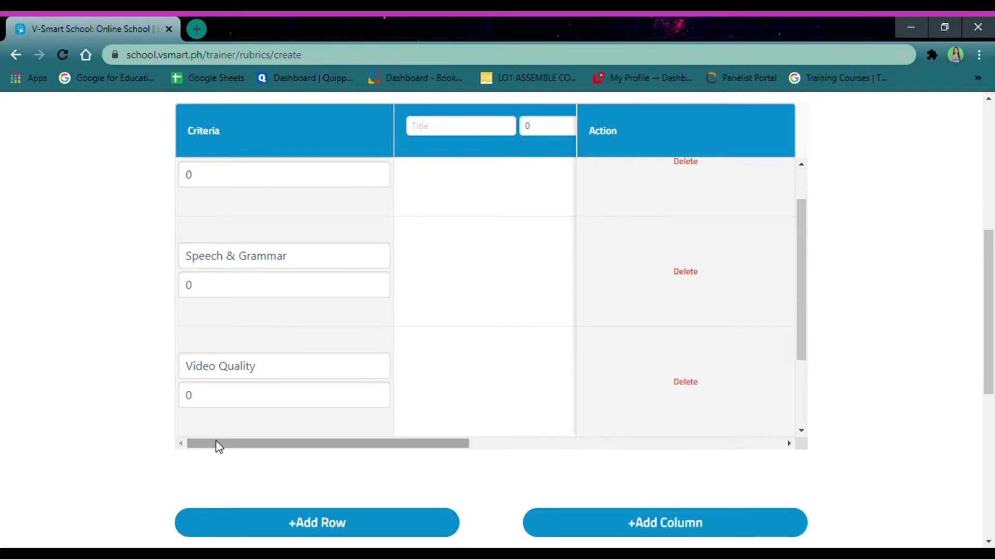
left_click(231, 373)
type("Sound Quality")
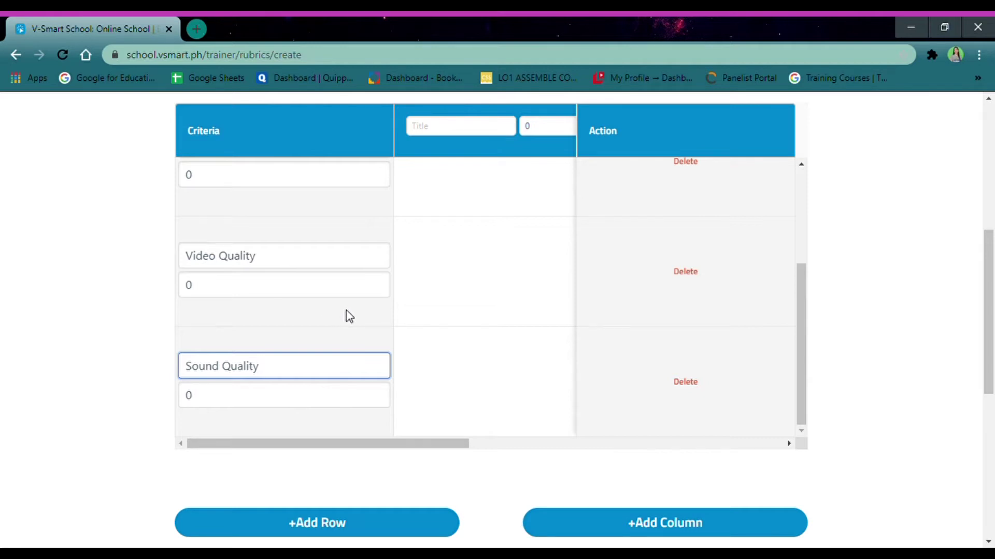
Set the criterion values to 50 for Content Quality and 15 for Speech & Grammar.
scroll(349, 316, "up", 3)
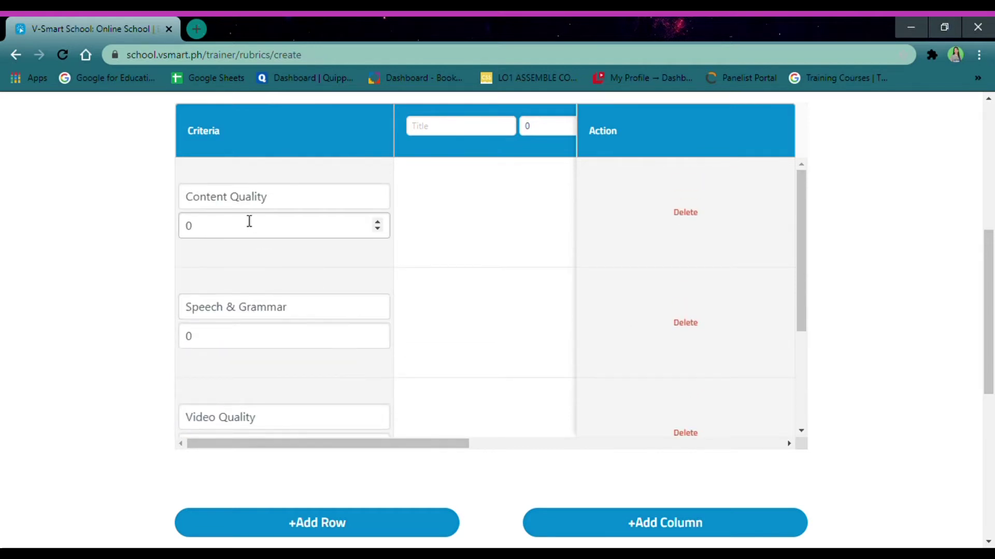
left_click_drag(200, 228, 174, 230)
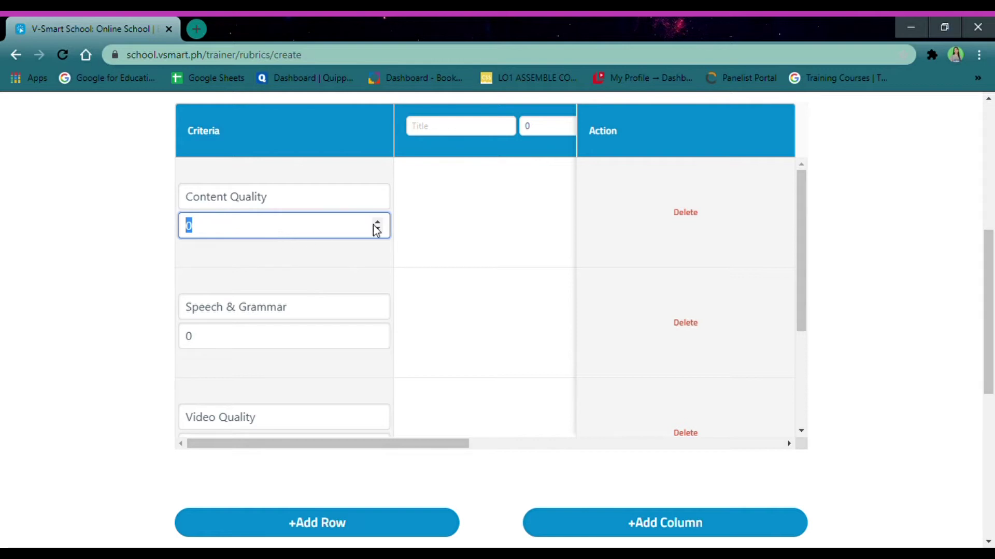
left_click_drag(378, 222, 378, 221)
scroll(347, 302, "down", 1)
left_click(326, 284)
left_click_drag(377, 276, 377, 276)
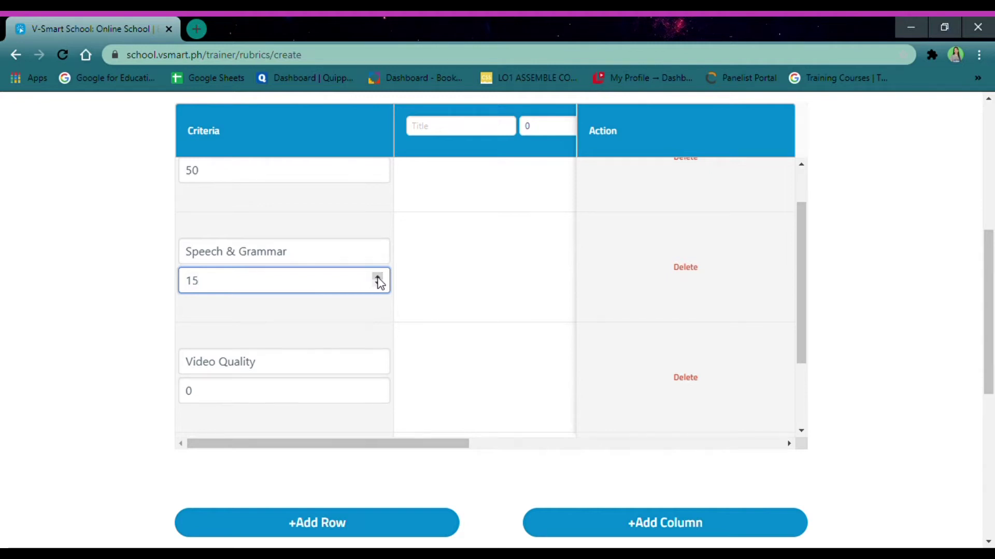
Set the Video Quality value to 20 and raise the Sound Quality value from zero.
scroll(327, 325, "down", 2)
left_click(324, 303)
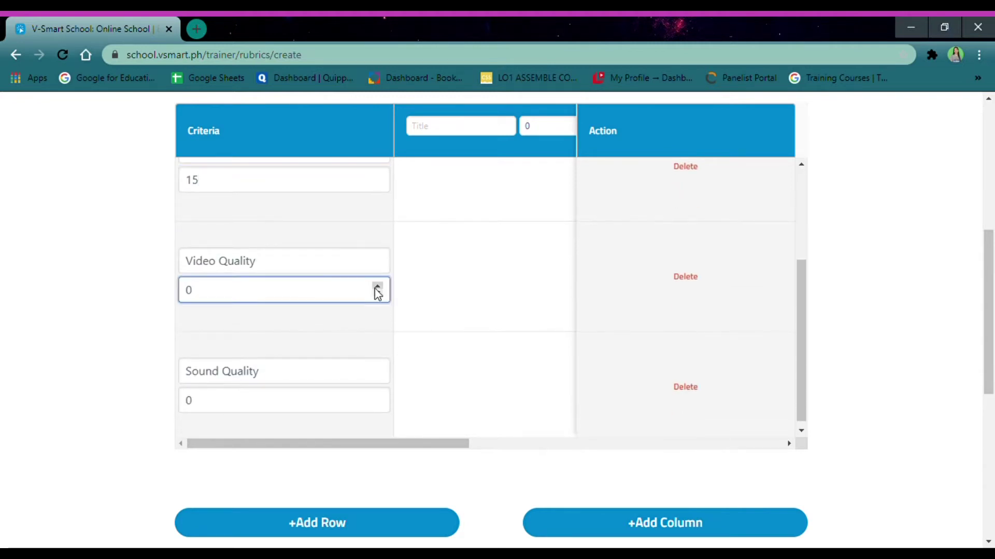
left_click_drag(377, 287, 378, 294)
scroll(320, 329, "down", 1)
left_click(340, 404)
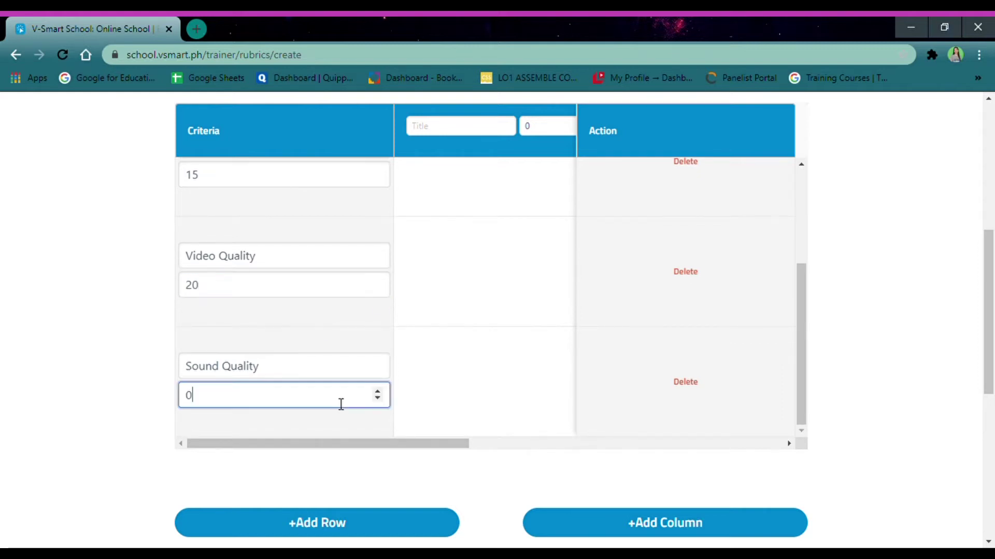
left_click_drag(378, 391, 379, 392)
scroll(290, 361, "up", 3)
left_click(210, 300)
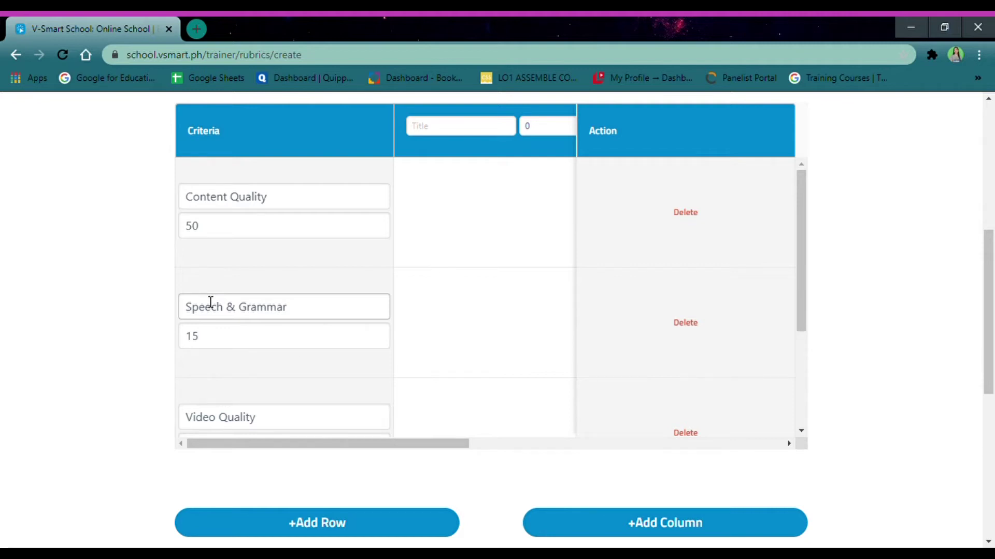
Title the first rating column Advanced.
scroll(498, 249, "up", 2)
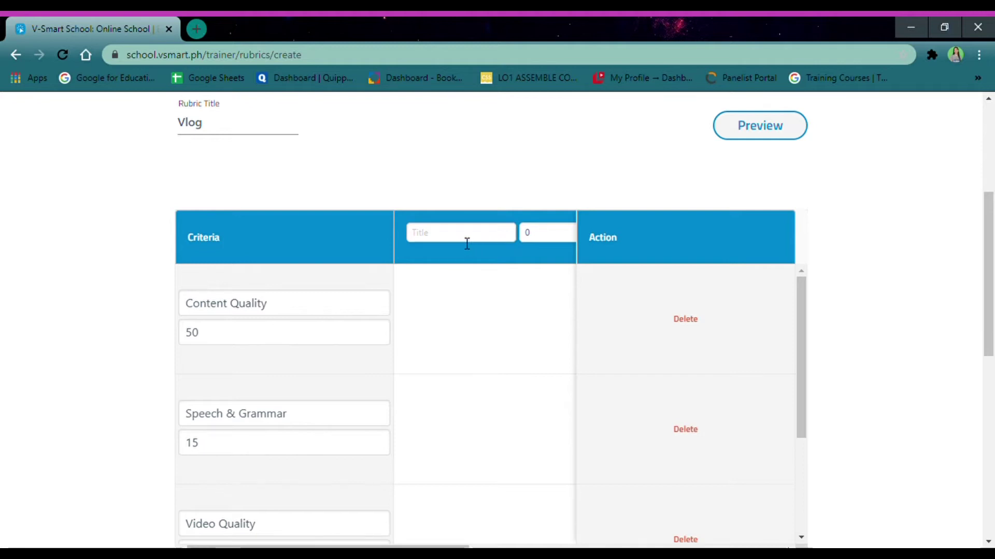
left_click(447, 241)
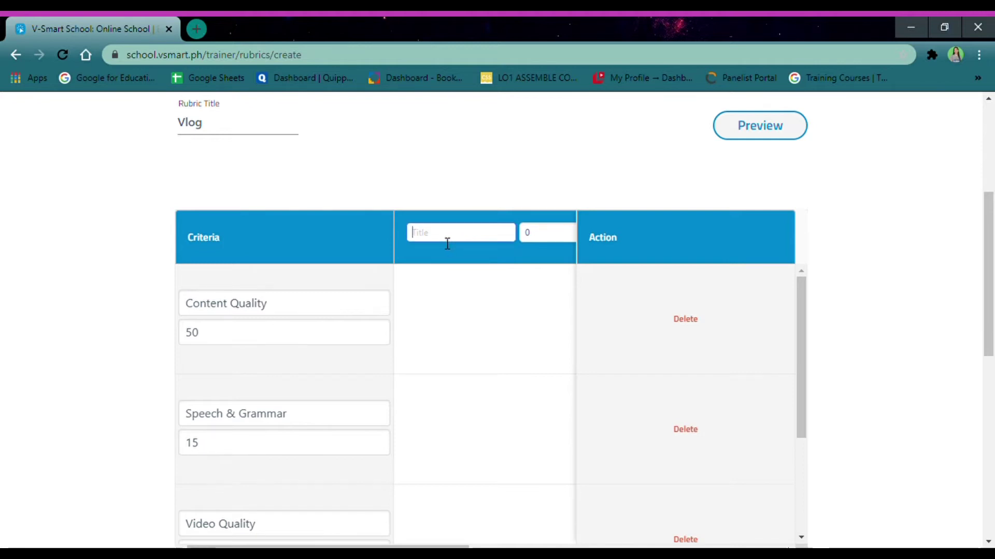
type("Advanced")
Add a second rating column and title it Proficient.
scroll(468, 384, "right", 3)
scroll(834, 333, "down", 1)
scroll(910, 338, "down", 2)
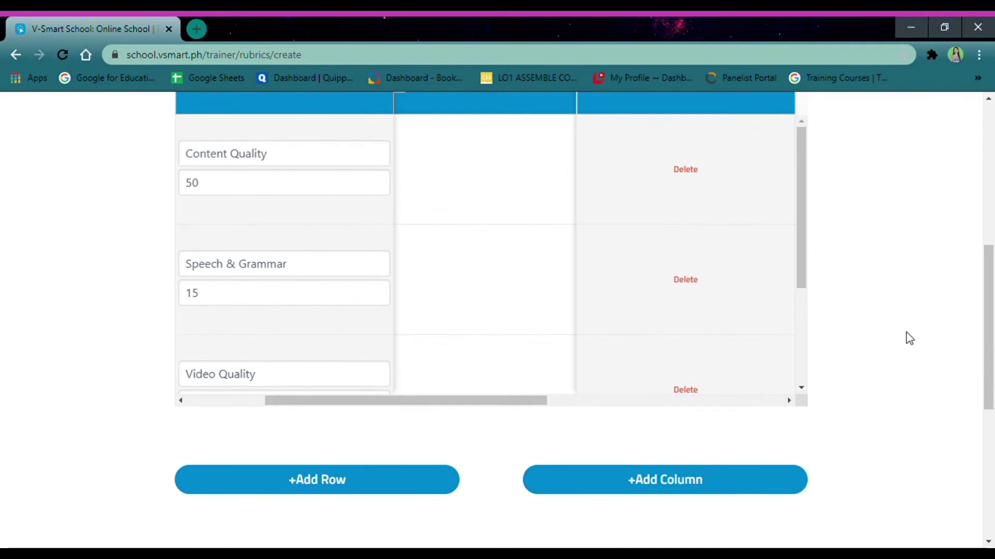
left_click(621, 487)
scroll(523, 320, "up", 2)
scroll(436, 425, "left", 2)
scroll(436, 425, "left", 1)
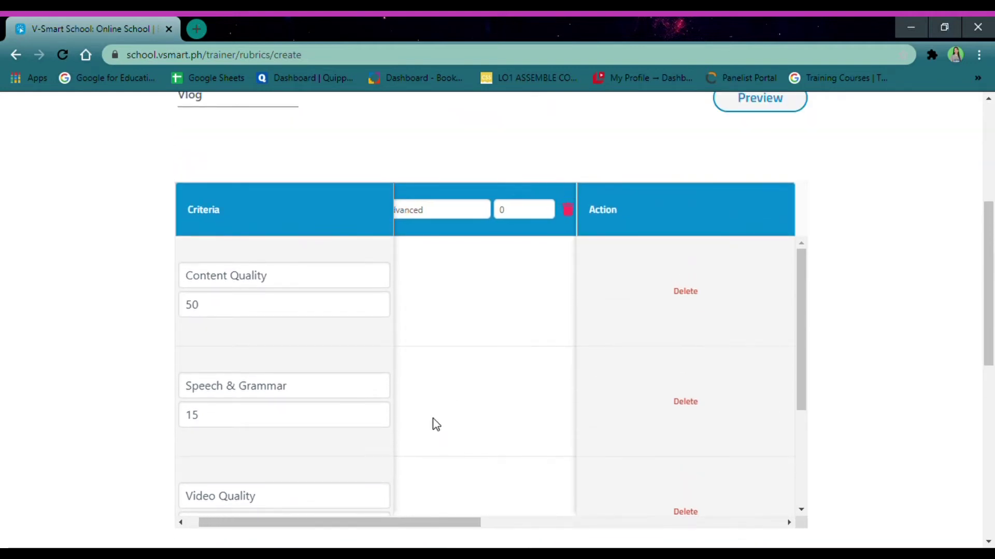
scroll(434, 423, "right", 2)
left_click(512, 213)
type("Proficient")
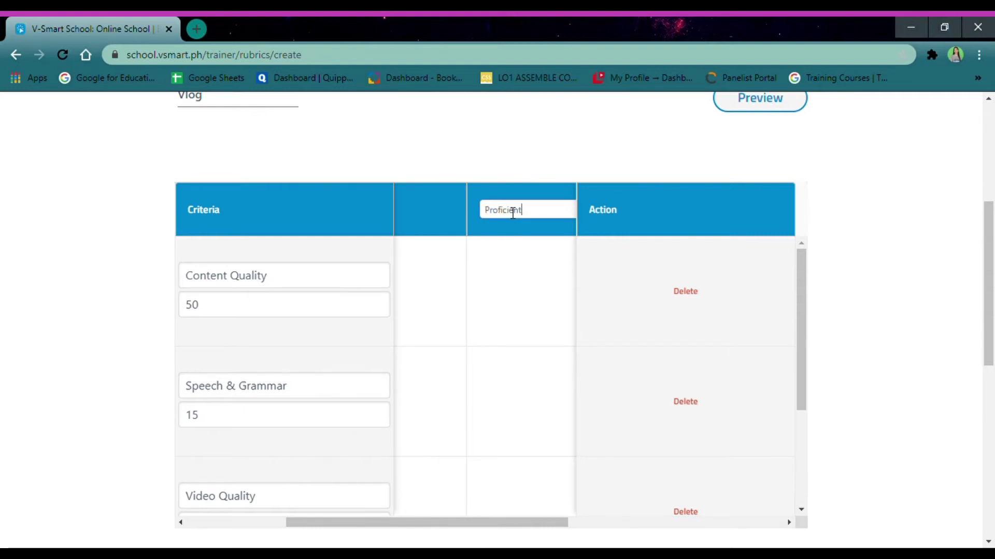
Add two more rating columns and title the third column Developing.
scroll(915, 396, "down", 3)
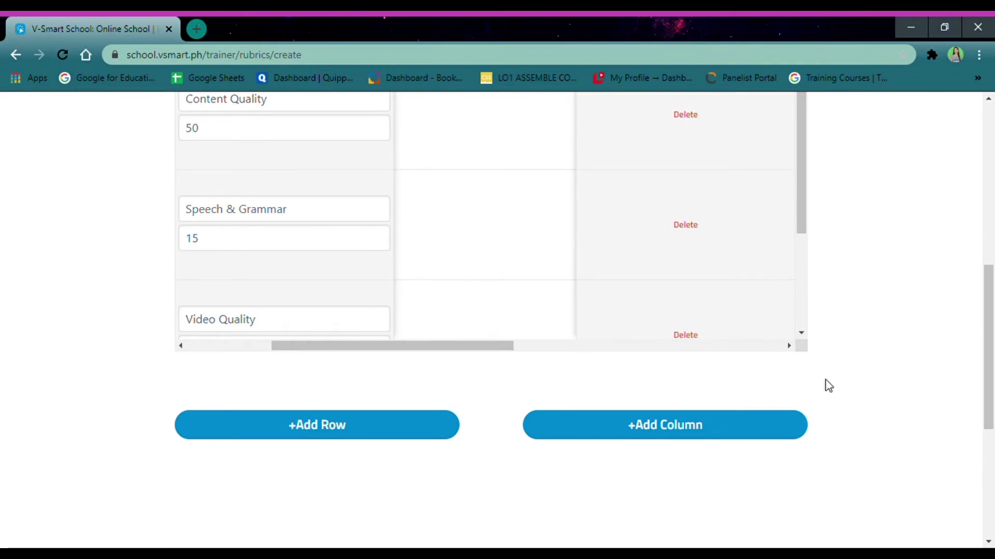
scroll(863, 382, "up", 4)
scroll(485, 420, "right", 4)
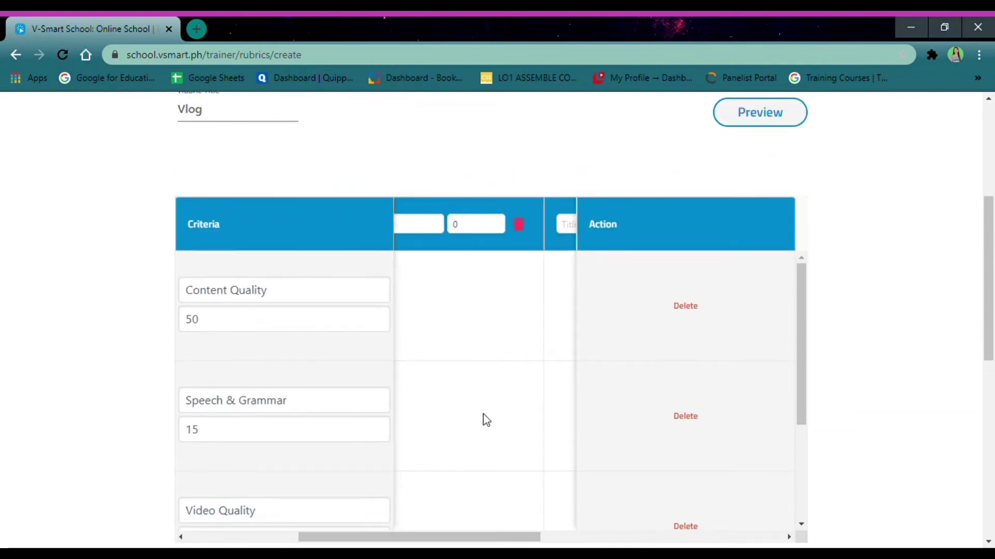
left_click(447, 230)
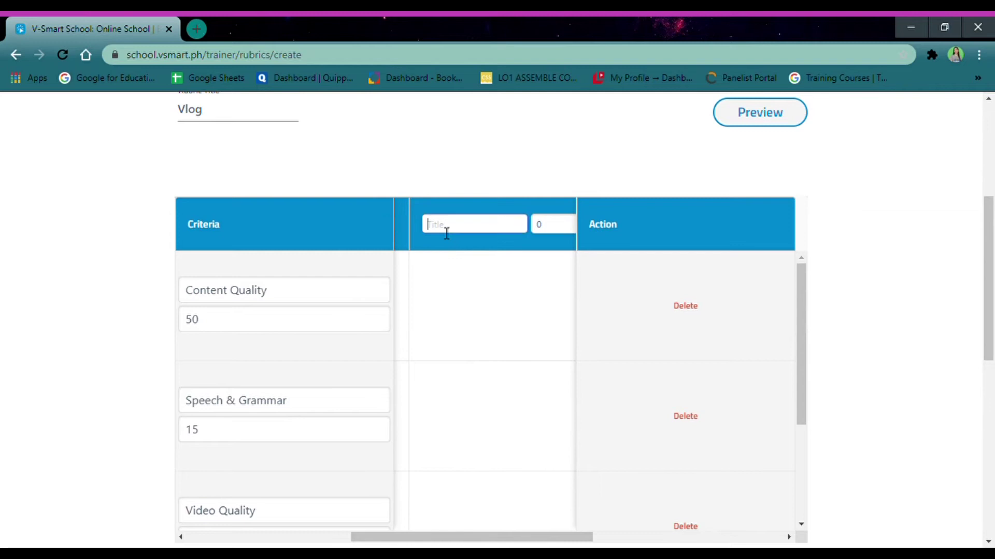
type("Developing")
Title the fourth rating column Beginning.
scroll(448, 295, "right", 4)
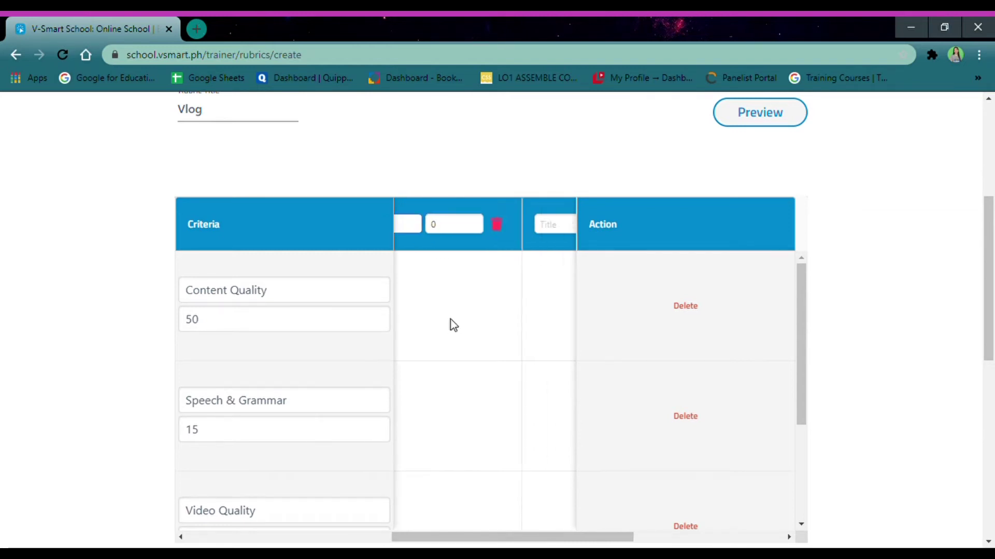
left_click(452, 229)
type("Begii")
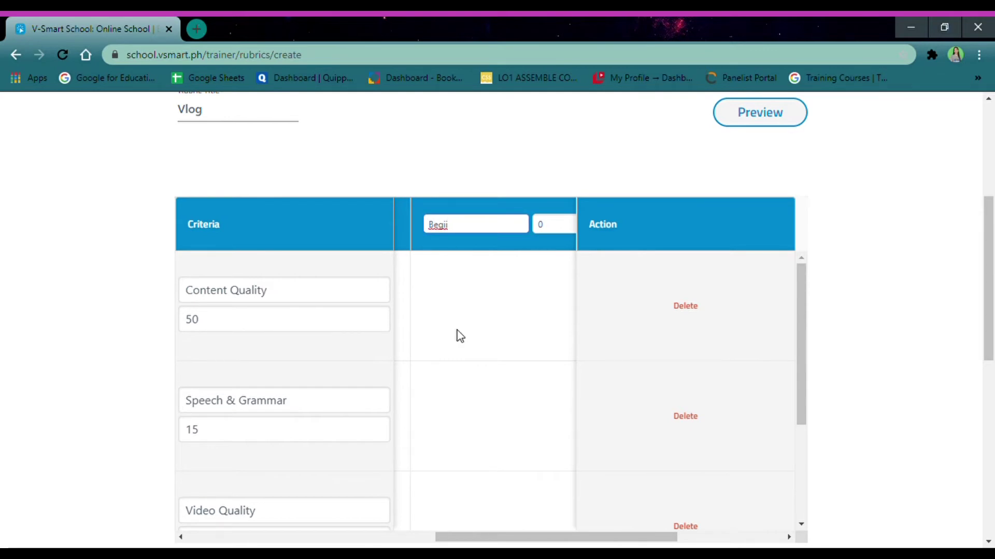
key("BackSpace")
key("BackSpace")
type("inning")
scroll(507, 372, "left", 5)
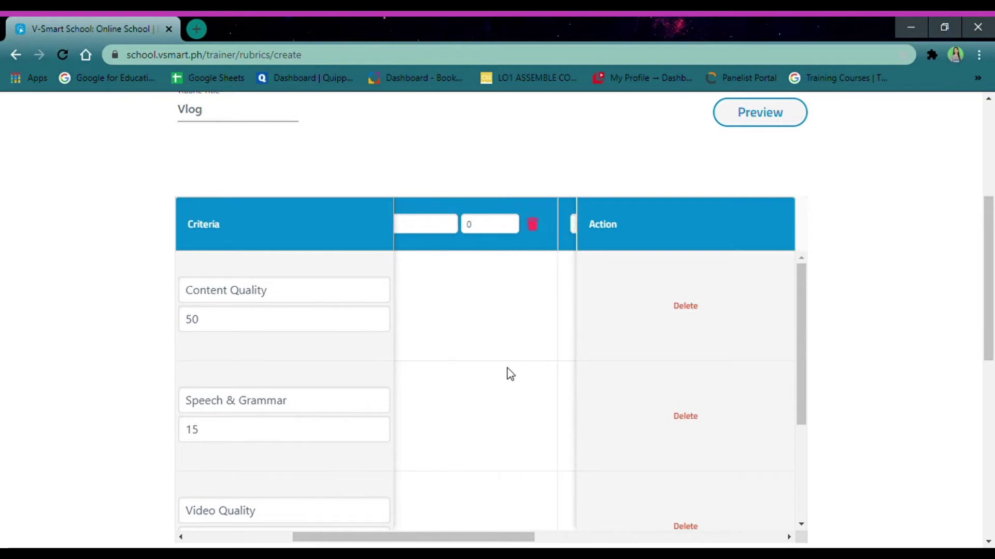
Set the score of the Advanced rating column to 100.
scroll(510, 374, "left", 3)
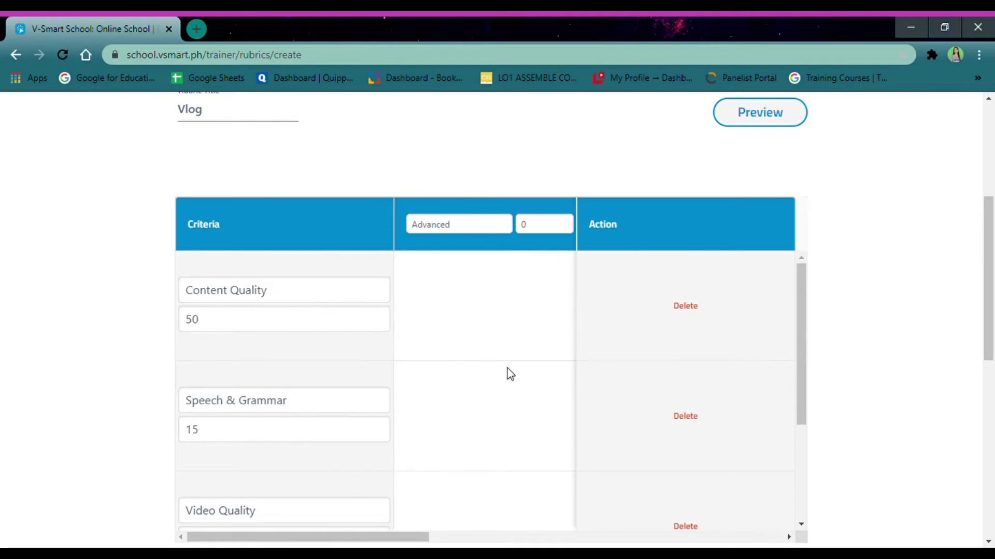
left_click(563, 221)
left_click_drag(555, 227, 499, 227)
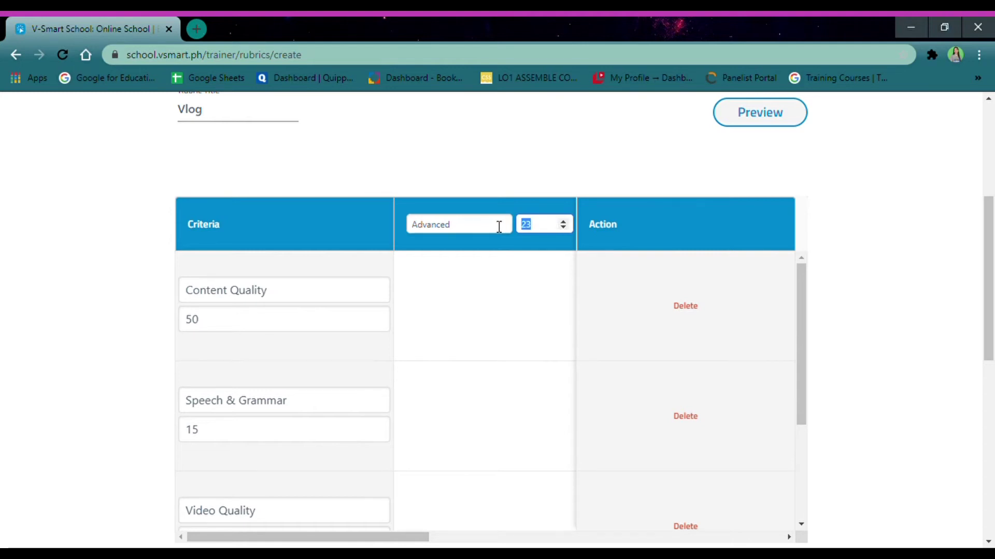
left_click(563, 221)
left_click(563, 222)
left_click(562, 221)
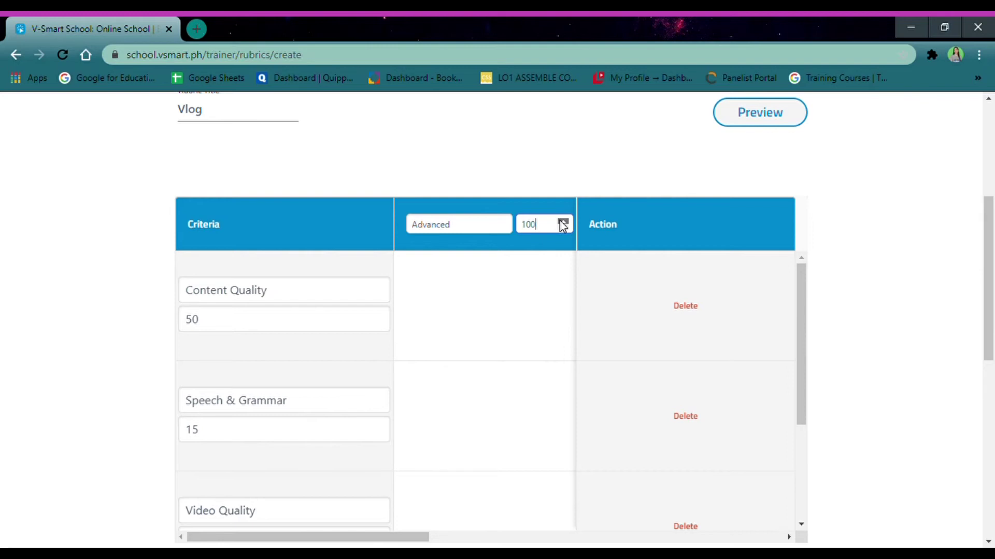
Set the score of the Proficient rating column to 90.
scroll(440, 417, "right", 3)
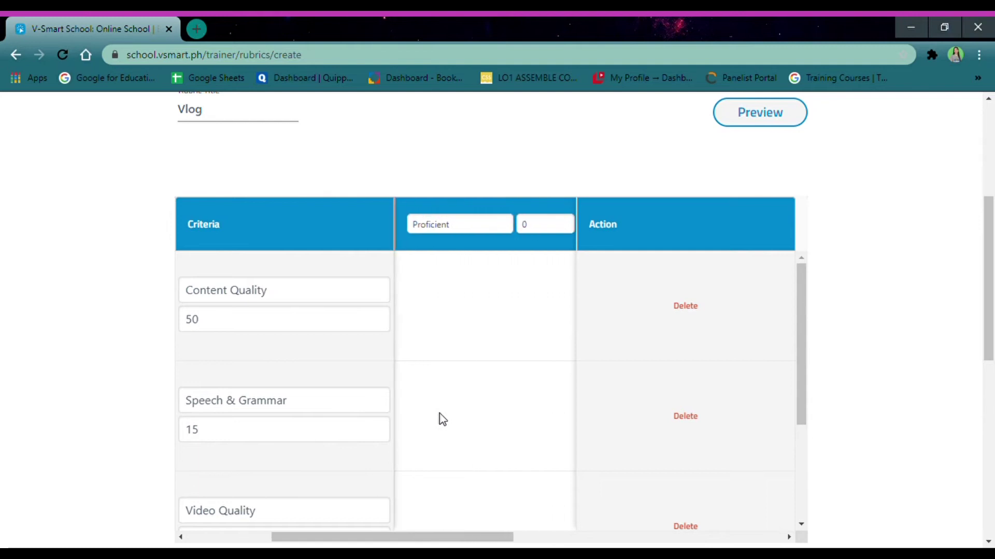
scroll(440, 414, "right", 1)
left_click(528, 222)
type("95")
double_click(528, 227)
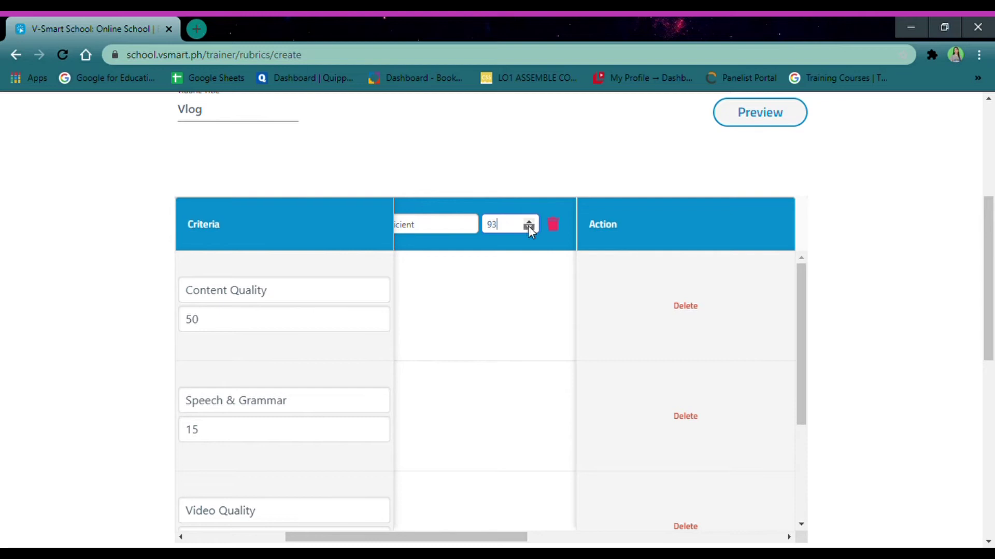
Set the score of the Developing rating column to 85.
scroll(463, 337, "right", 2)
left_click(468, 337)
scroll(469, 337, "right", 1)
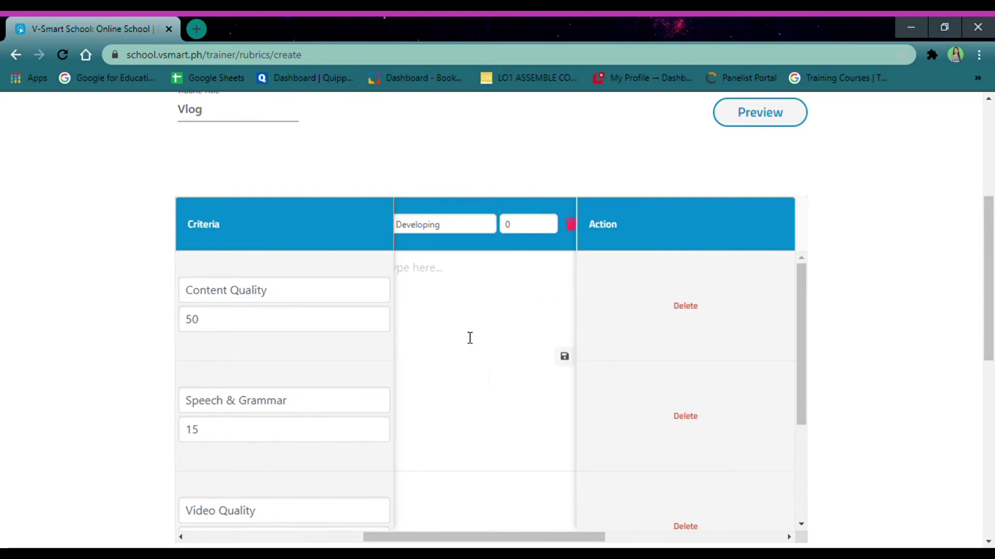
left_click(548, 222)
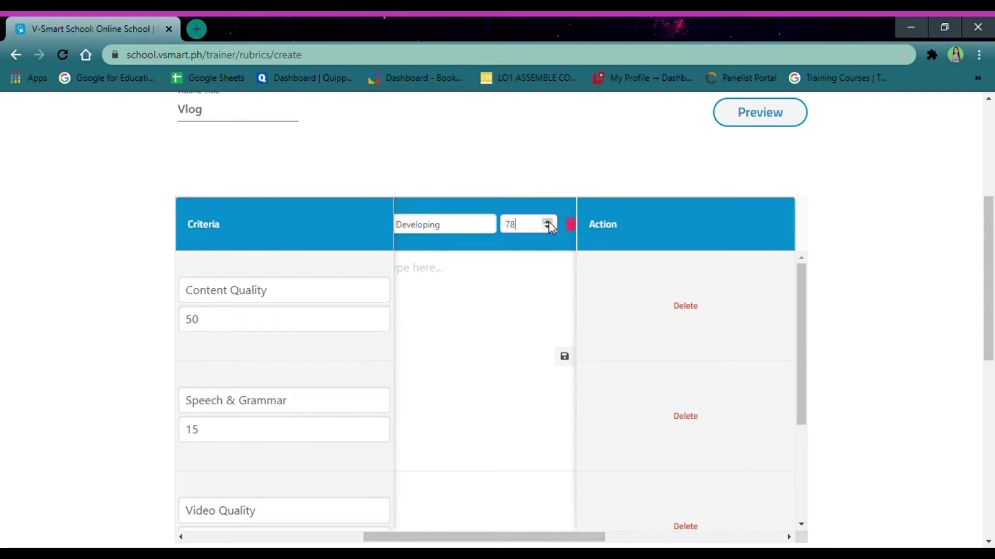
left_click(549, 222)
left_click(549, 221)
left_click(549, 223)
left_click(549, 226)
Set the score of the Beginning rating column to 80.
scroll(465, 326, "right", 1)
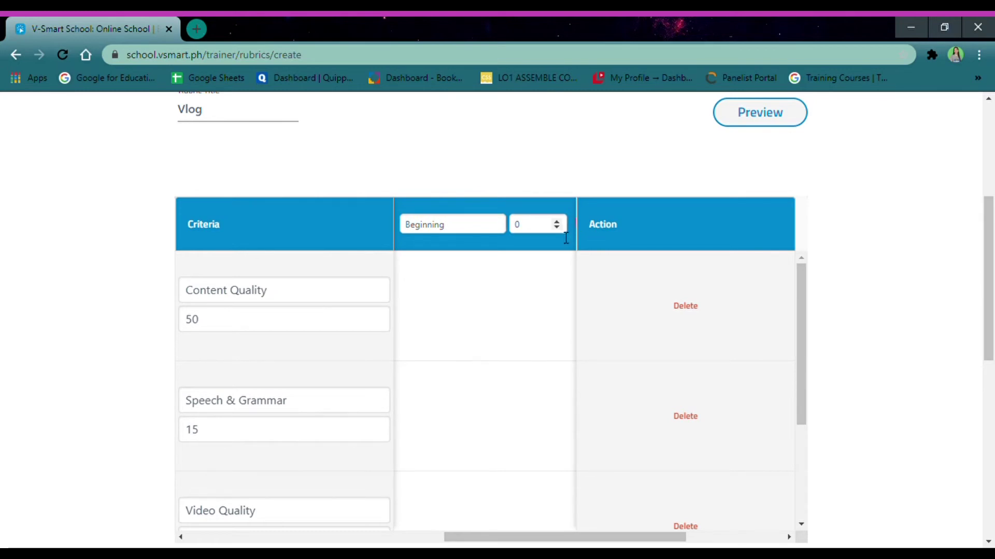
left_click(557, 222)
key("BackSpace")
type("40")
left_click_drag(557, 223, 557, 222)
left_click(556, 227)
left_click(556, 228)
left_click(556, 228)
left_click(557, 223)
left_click(557, 222)
Save the Advanced Content Quality description 'Appropriate, engaging, reflective, and respectful to others. Vlogs are in-depth, analytical, reflective, make a point and make connections beyond the text.'.
scroll(526, 329, "left", 5)
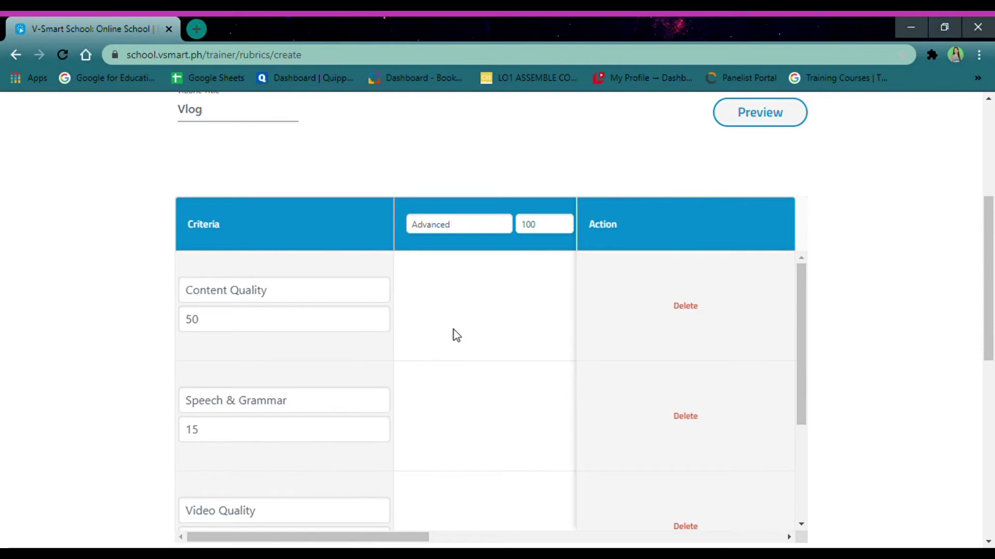
left_click(417, 280)
left_click(421, 291)
type("Appropriate, engaging, reflective, and respectful to others. Vlogs are in-depth, analytical, reflective, make a point and make connections beyond the text.")
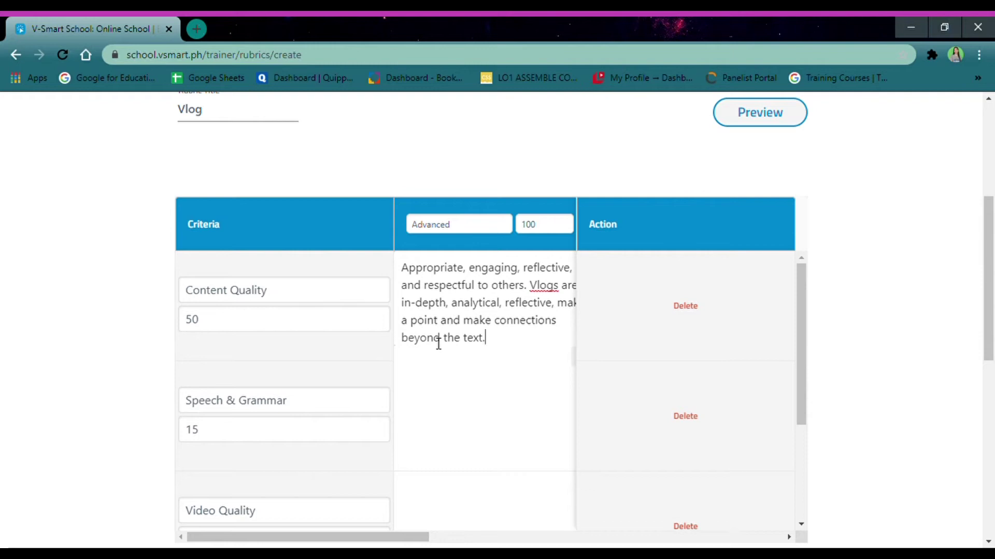
scroll(438, 343, "right", 1)
scroll(439, 343, "left", 1)
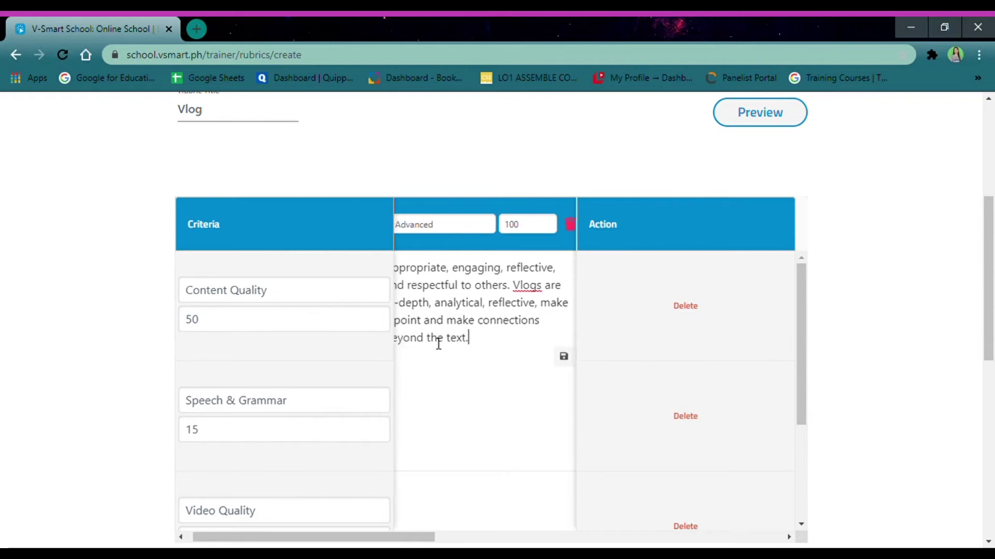
scroll(438, 343, "right", 1)
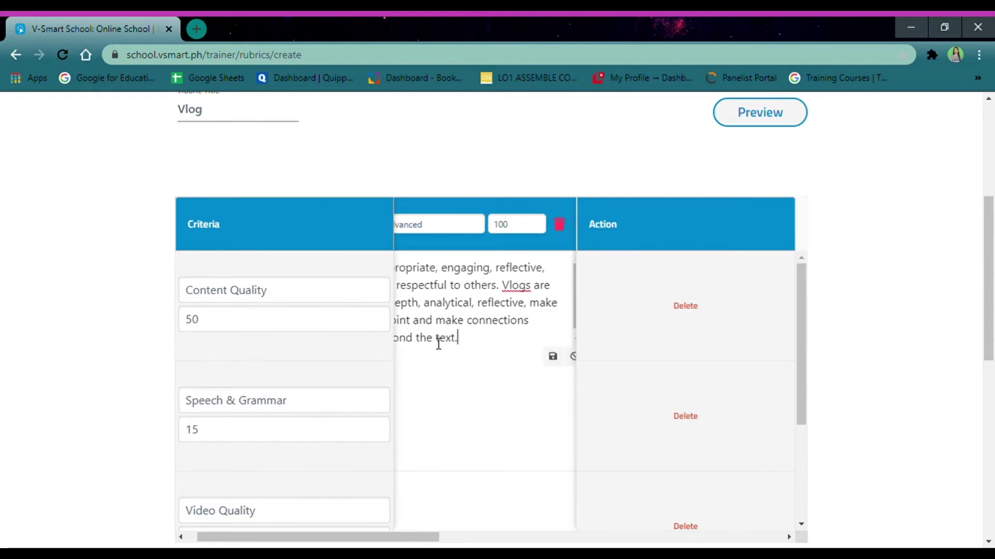
left_click(553, 358)
Save the Advanced Speech & Grammar description 'Vlog has originality and flair, emphasizing important points; contains no errors in grammar.'.
scroll(488, 343, "right", 2)
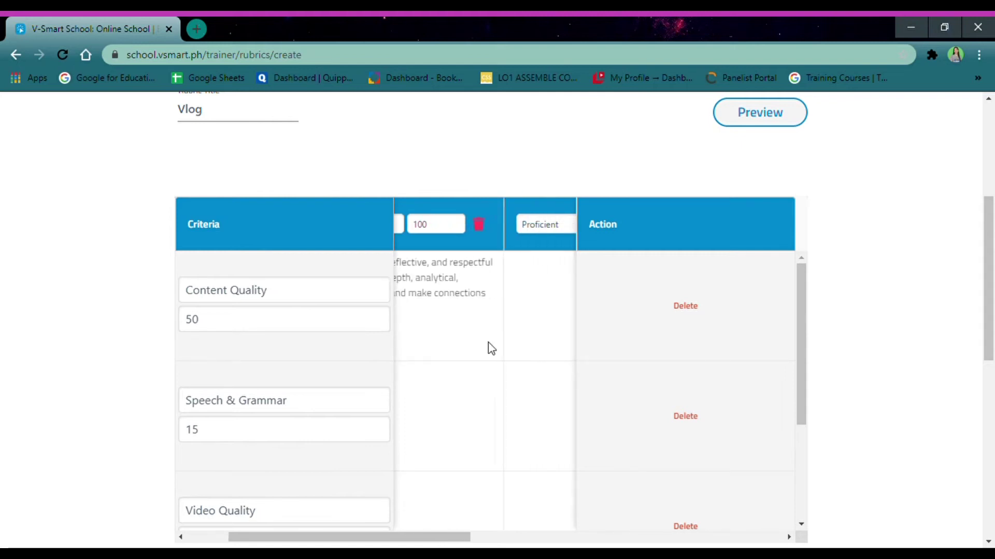
scroll(488, 343, "left", 2)
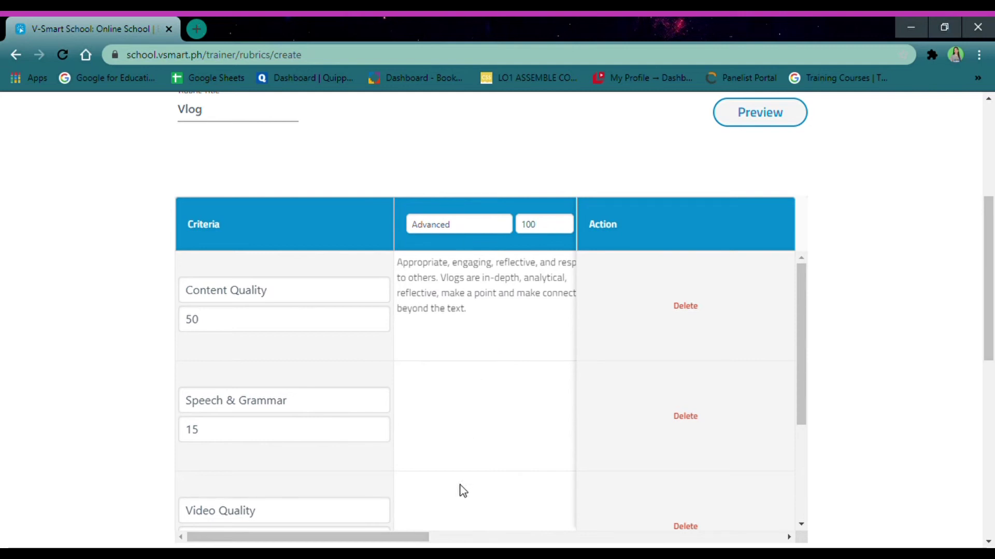
scroll(464, 322, "down", 2)
scroll(462, 320, "up", 1)
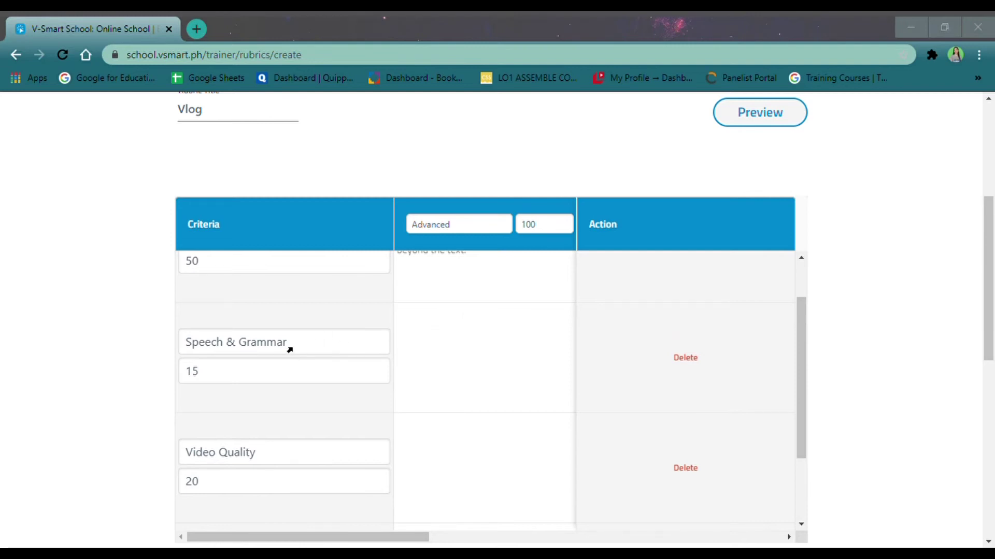
left_click(420, 326)
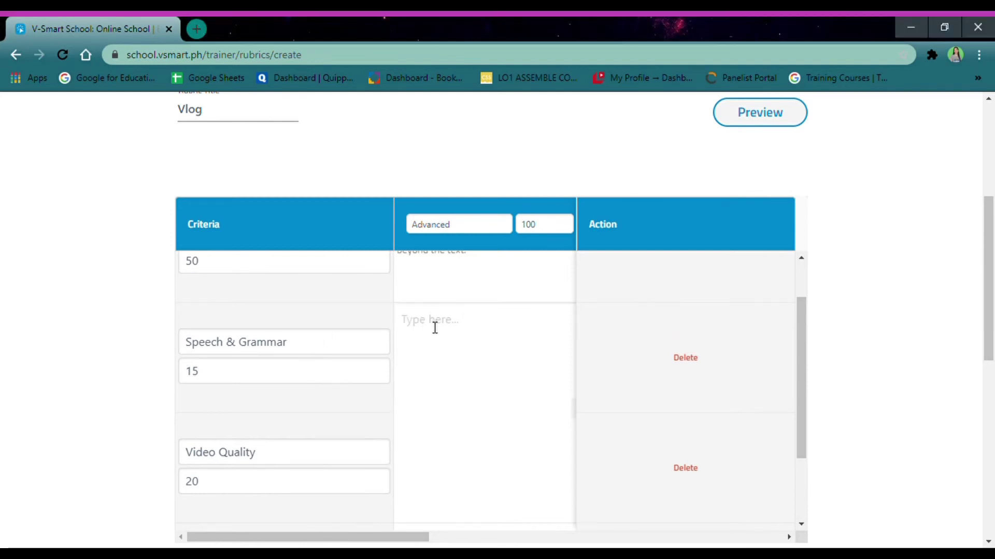
type("Vlog has originality and flair, emphasizing important points; contains no errors in grammar.")
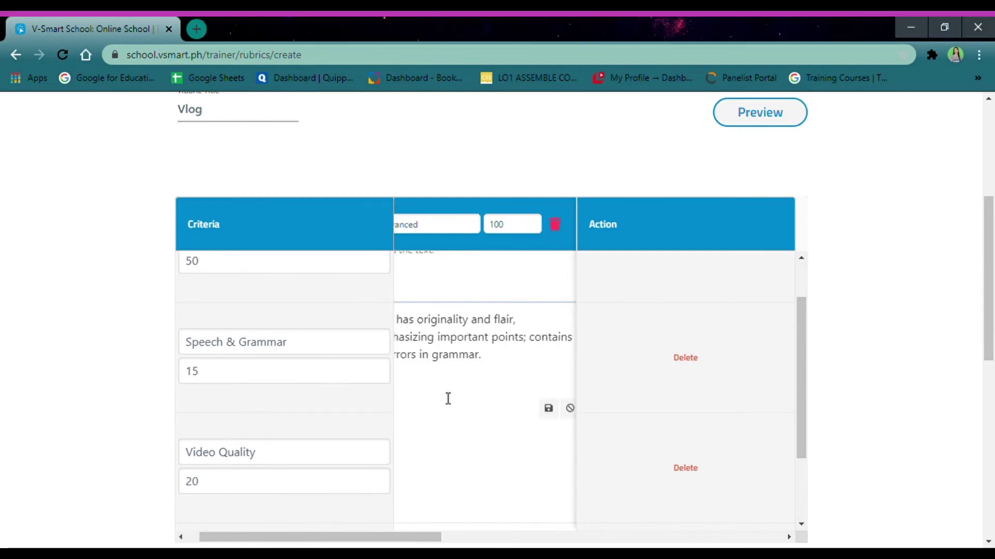
left_click(492, 409)
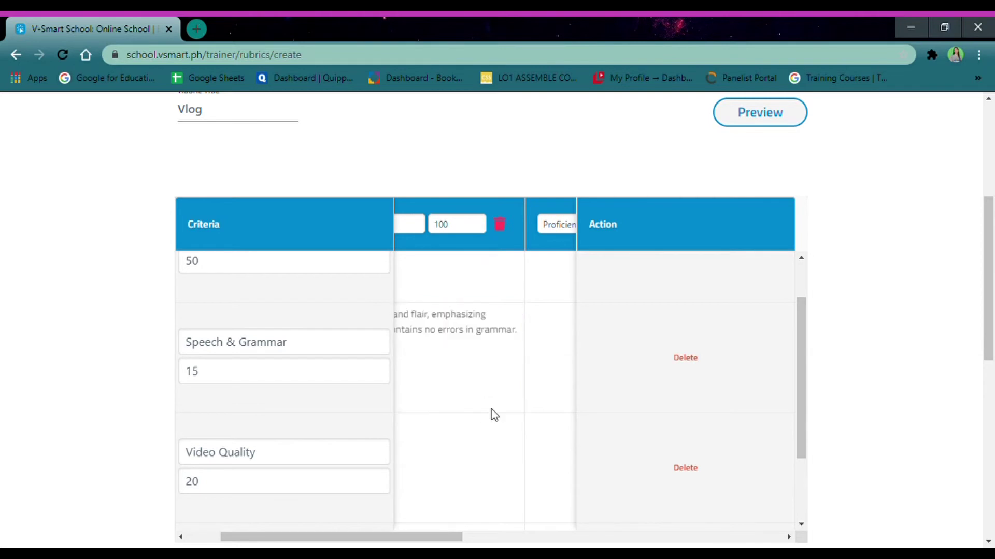
Save the Advanced Video Quality description 'Video is well lit and frames subject appropriately. Editing enhances cohesiveness of vlog.'.
scroll(453, 379, "down", 3)
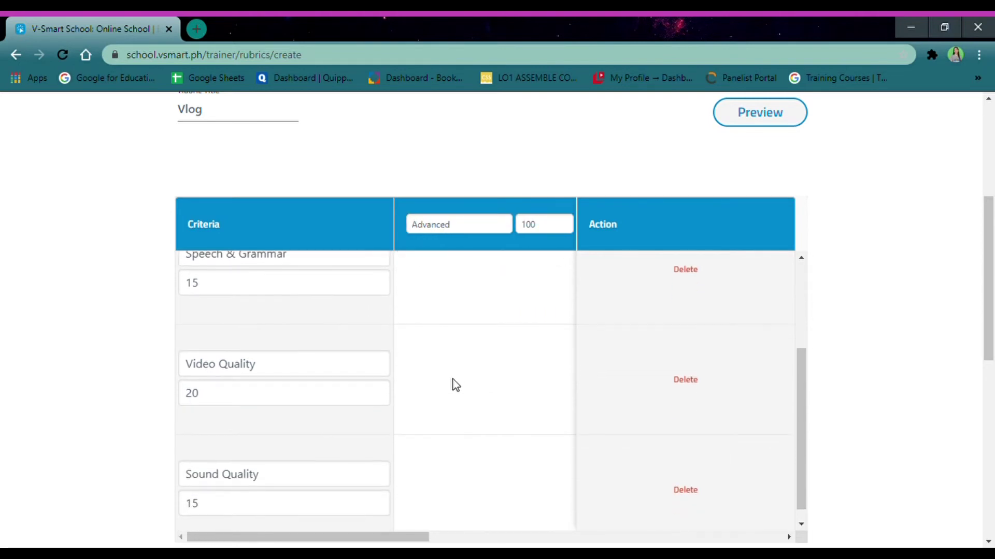
left_click(452, 380)
type("Video is well lit and frames subject appropriately. Editing enhances cohesiveness of vlog.")
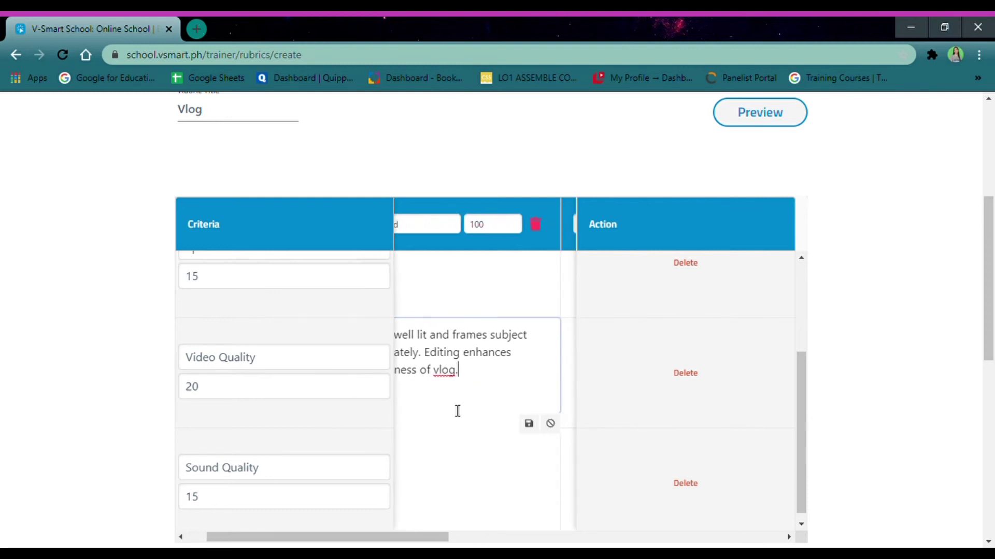
left_click(541, 424)
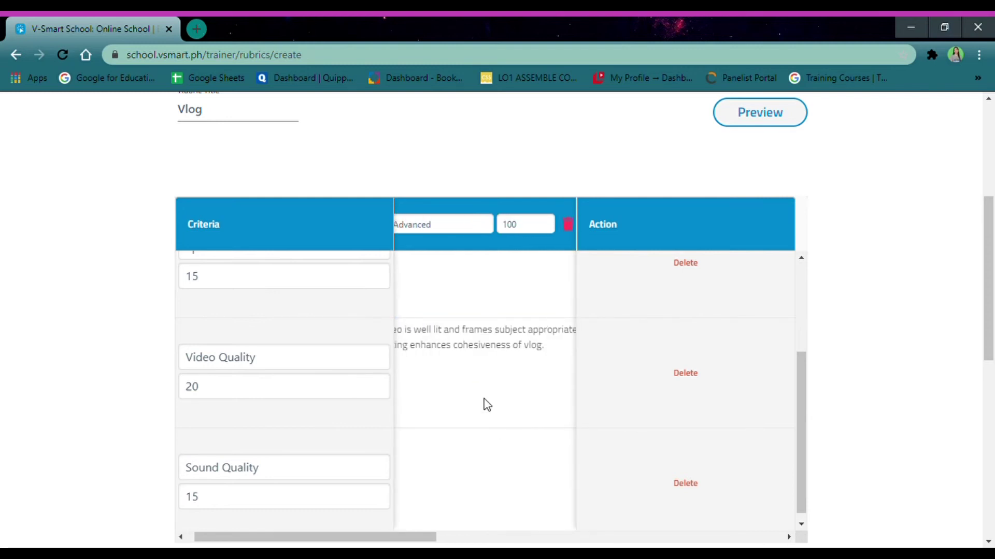
Save the Advanced Sound Quality description 'Sound is clear and volume is appropriate.'.
left_click(427, 459)
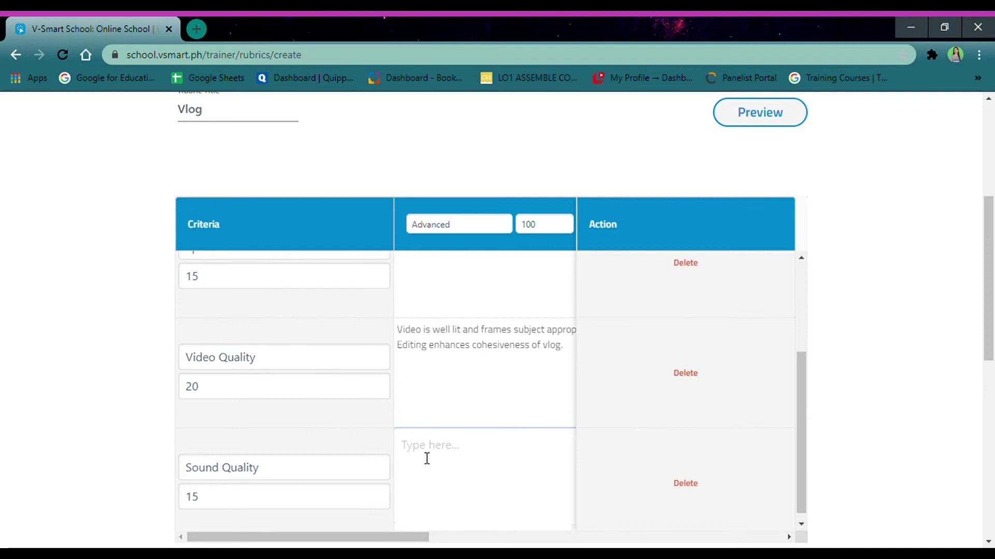
type("Sound is clear and volume is appropriate.")
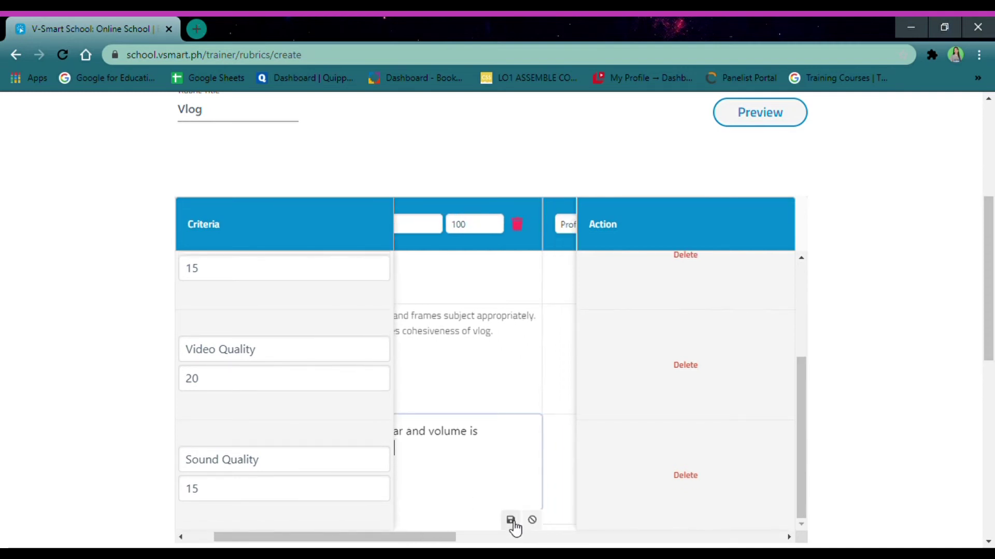
left_click(510, 522)
Save the Proficient Content Quality description 'Appropriate and respectful to others. Vlogs have a purpose or main topic about reading and is reflective.'.
scroll(457, 406, "right", 3)
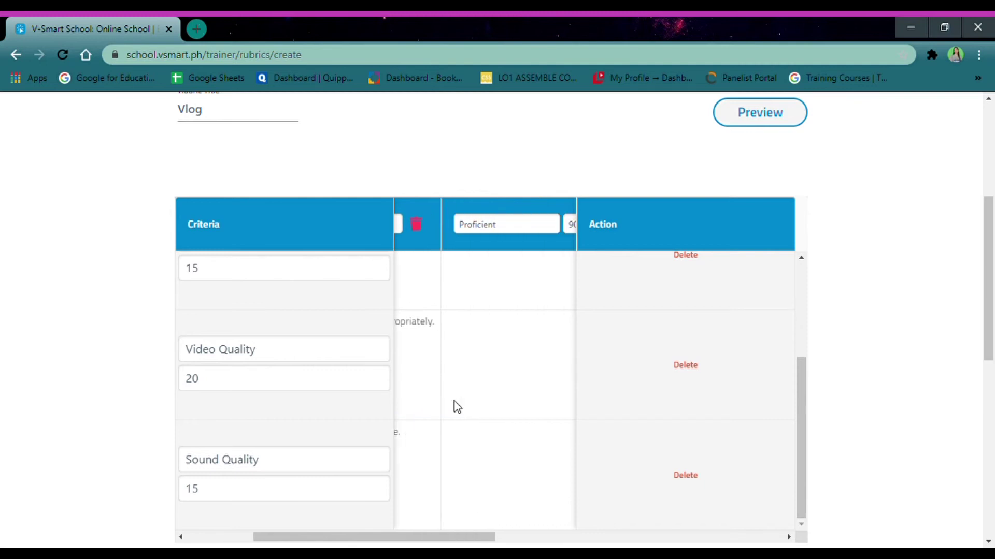
scroll(456, 407, "up", 3)
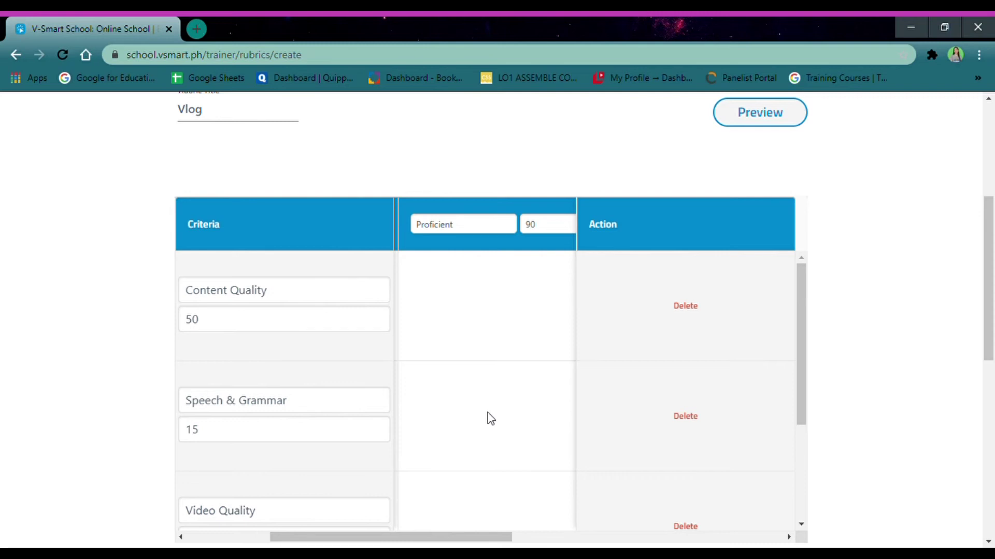
scroll(489, 417, "right", 3)
scroll(490, 417, "right", 2)
scroll(490, 417, "left", 5)
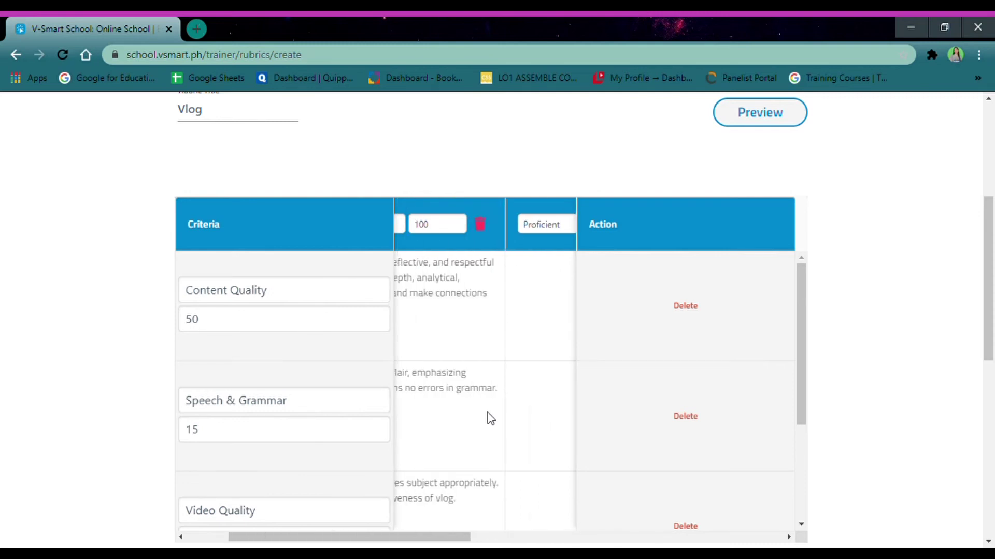
scroll(508, 331, "right", 2)
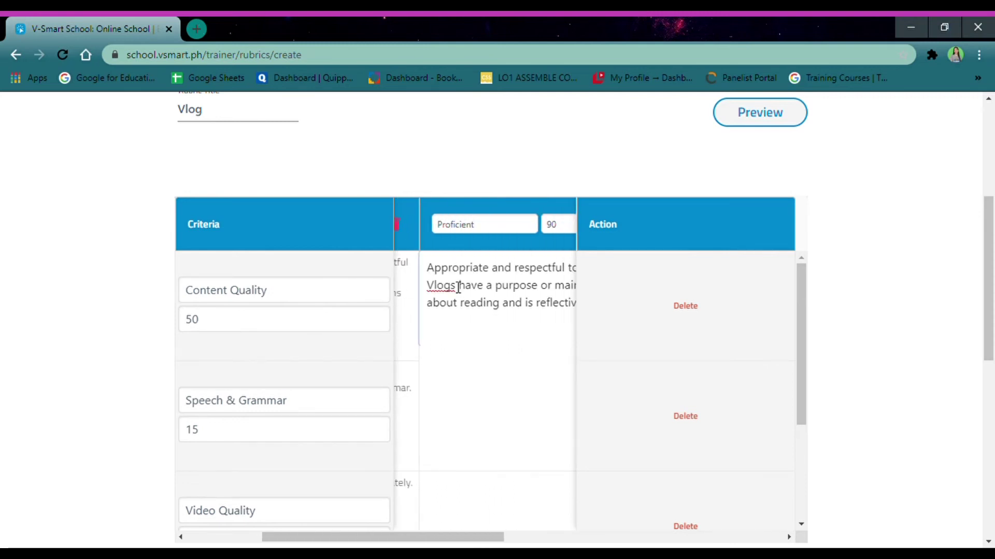
scroll(466, 325, "right", 2)
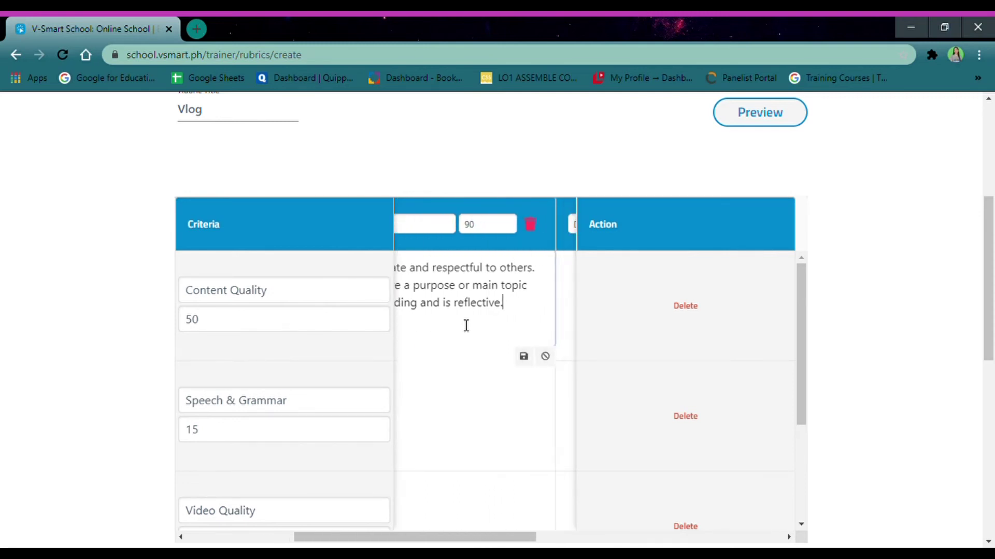
left_click(521, 359)
Paste and save the Beginning Sound Quality description 'Vlog is difficult to hear or is too loud.'.
left_click(536, 406)
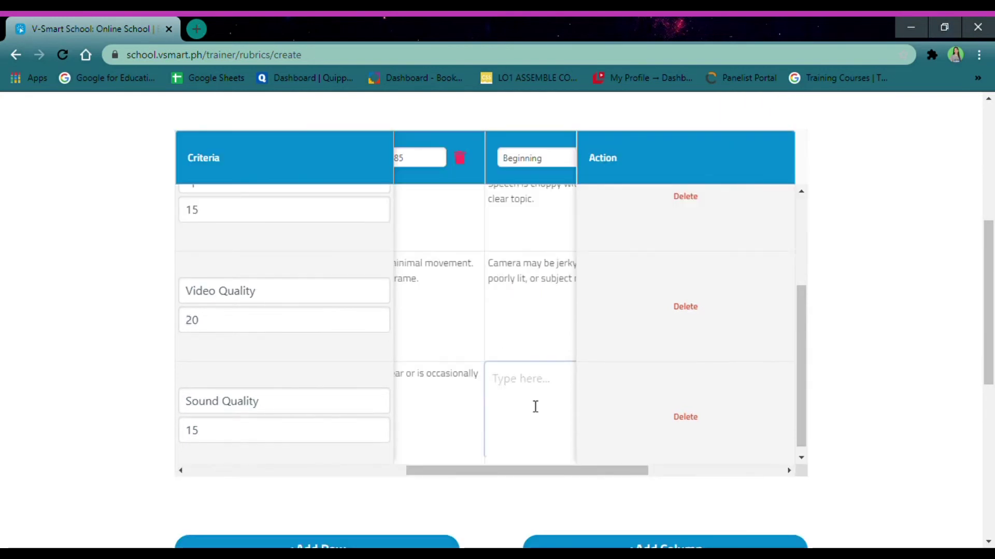
key("ctrl+v")
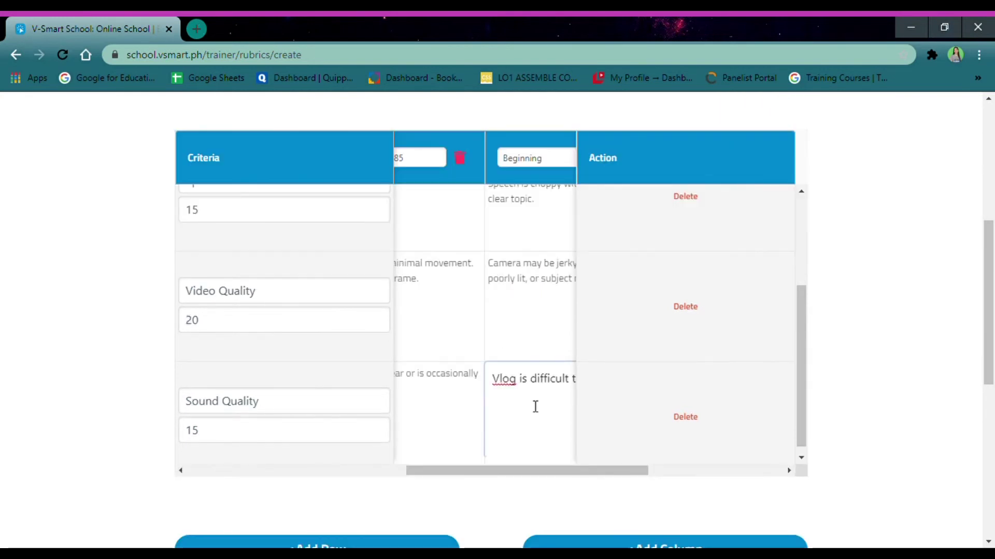
scroll(535, 406, "right", 1)
scroll(535, 406, "down", 1)
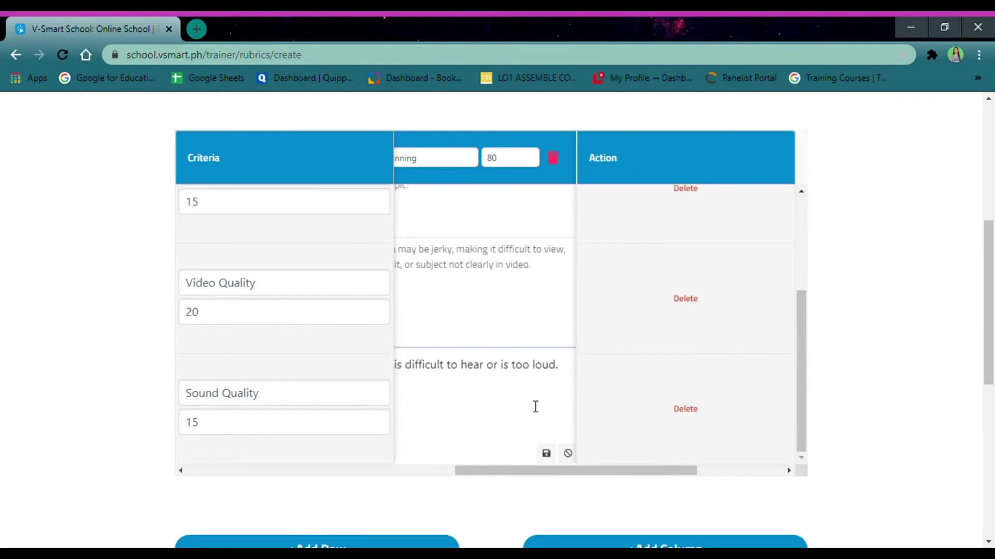
left_click(546, 453)
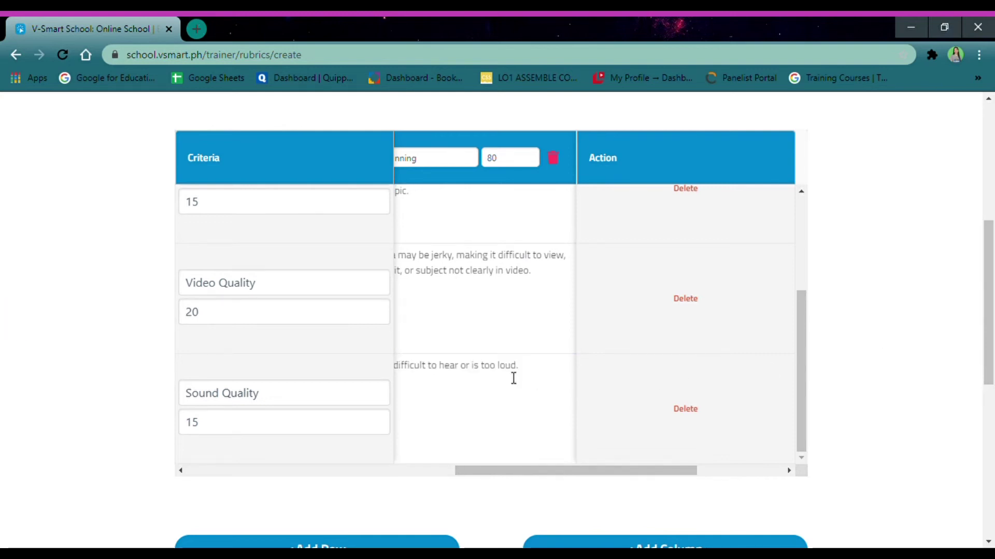
scroll(513, 378, "left", 3)
scroll(513, 378, "left", 2)
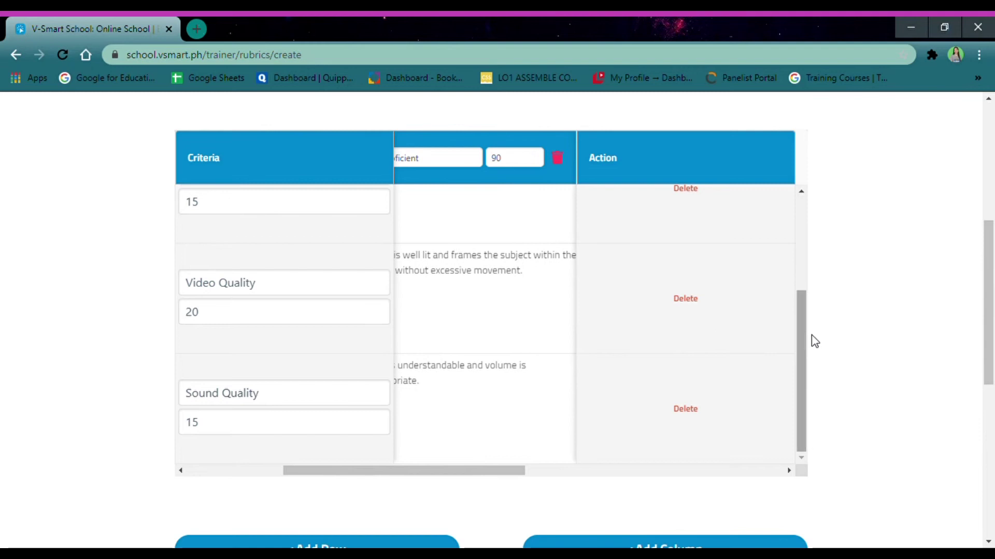
scroll(579, 386, "right", 5)
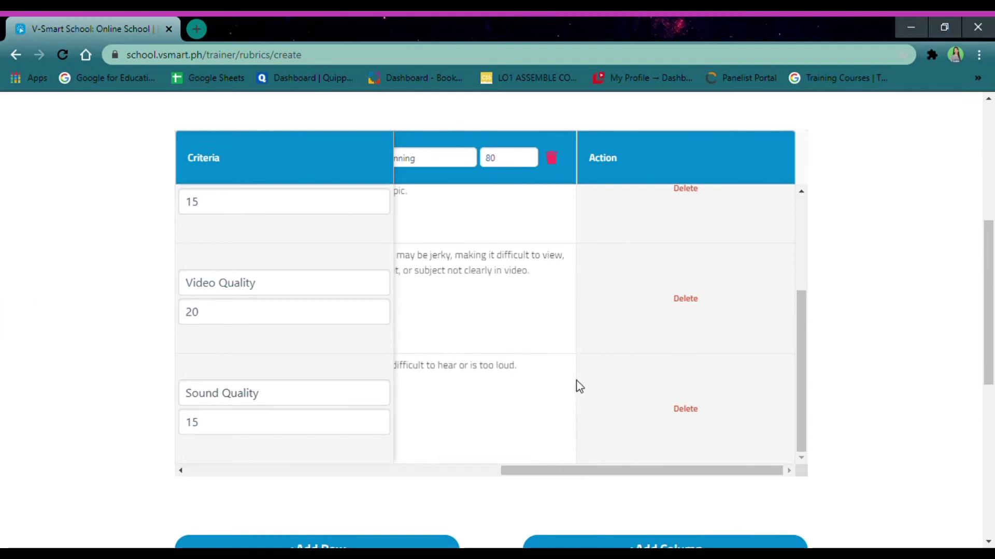
scroll(498, 333, "left", 5)
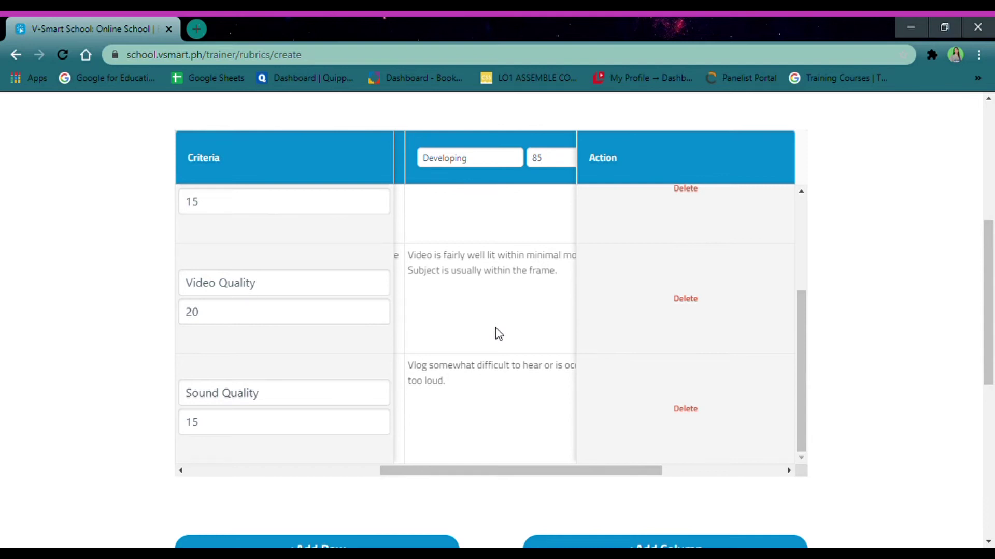
Check the filled-in cells, save the Vlog rubric, and look over the My Rubrics list.
scroll(495, 328, "left", 5)
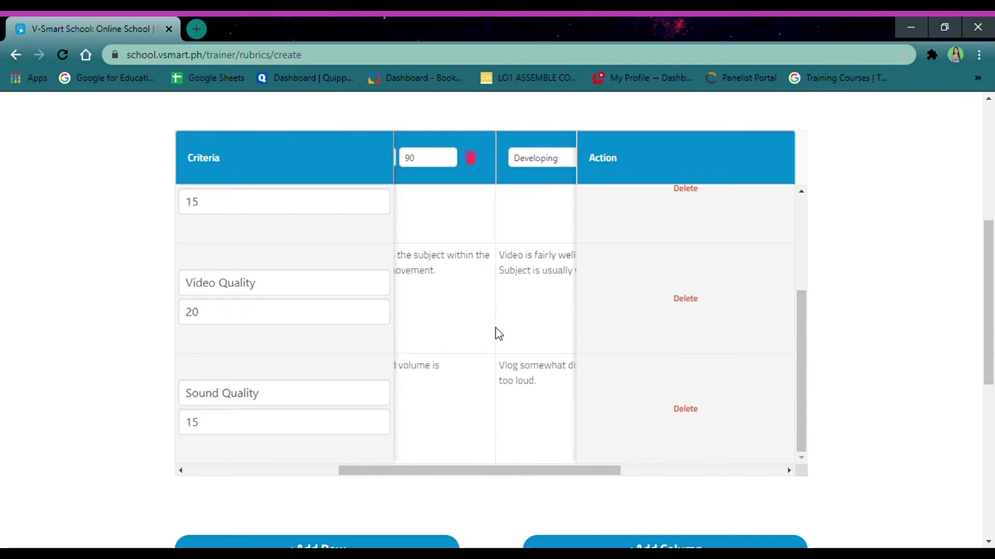
scroll(496, 327, "left", 3)
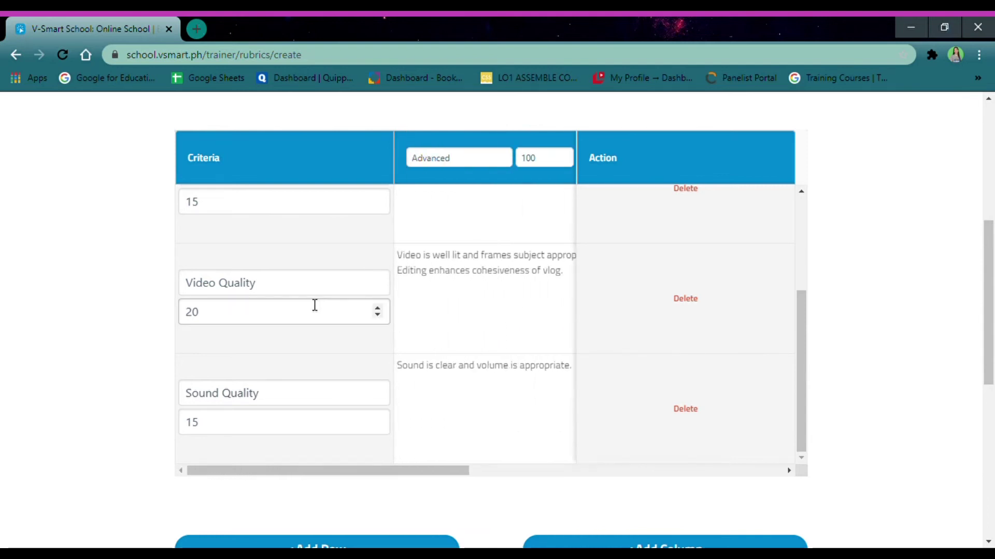
scroll(471, 194, "right", 3)
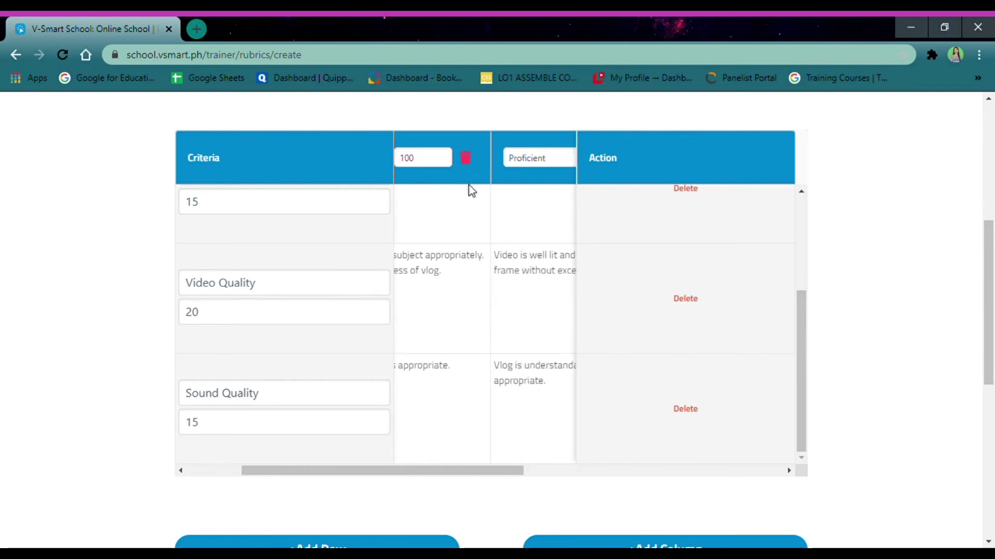
scroll(862, 244, "down", 2)
scroll(862, 245, "up", 5)
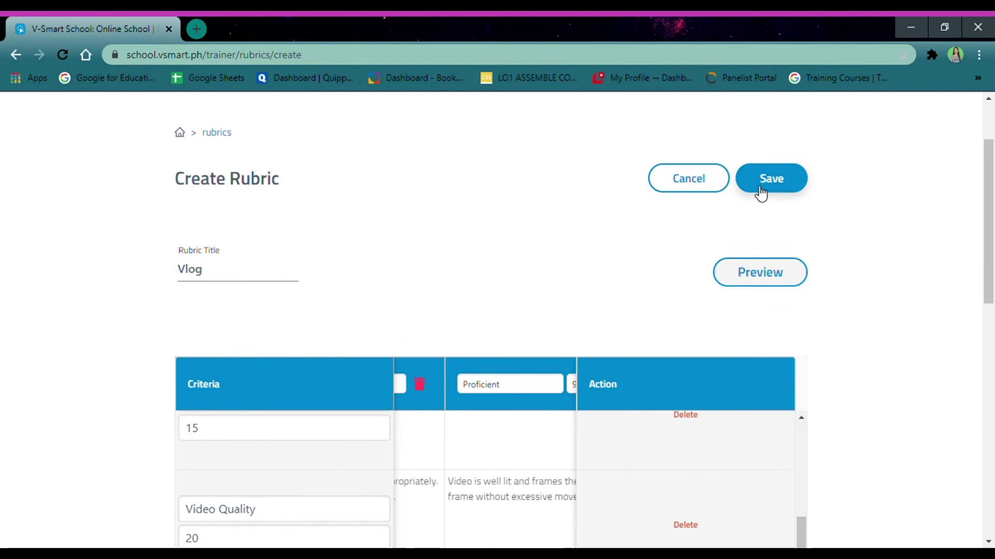
left_click(760, 191)
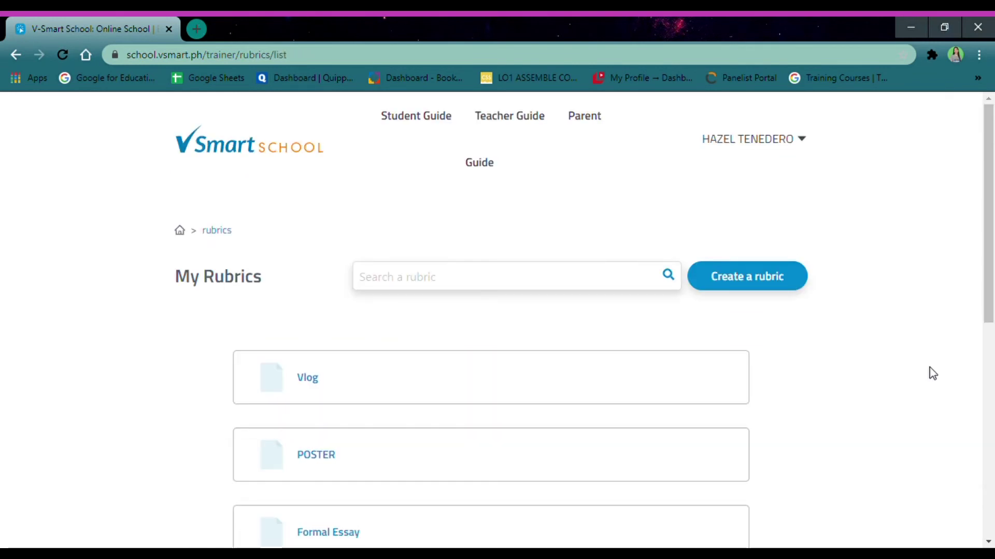
scroll(909, 325, "down", 3)
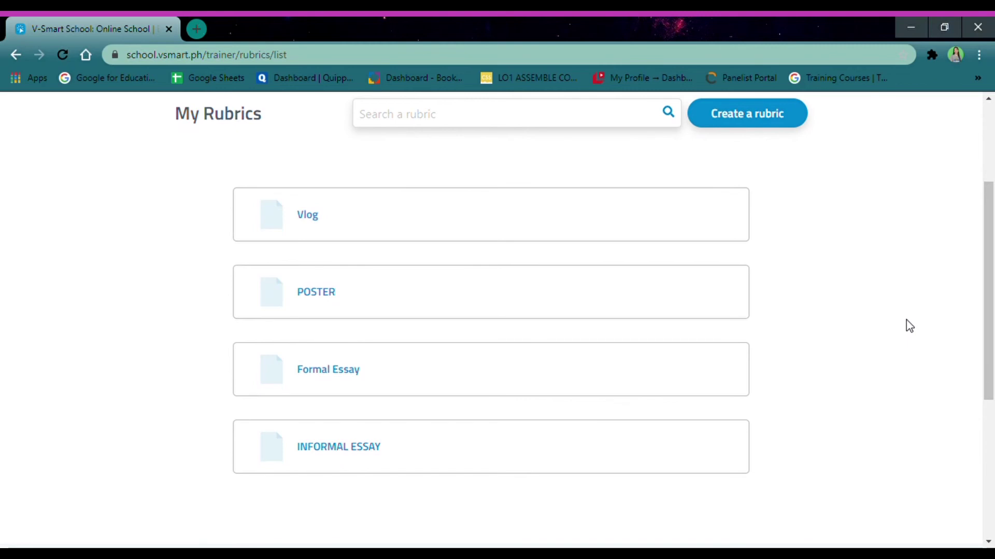
scroll(909, 325, "up", 1)
mouse_move(491, 268)
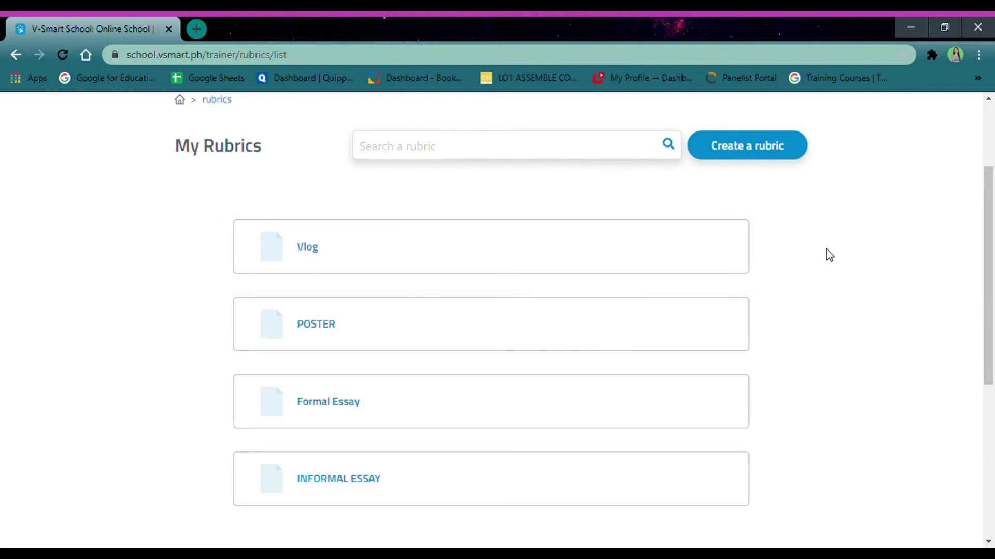
scroll(829, 254, "down", 1)
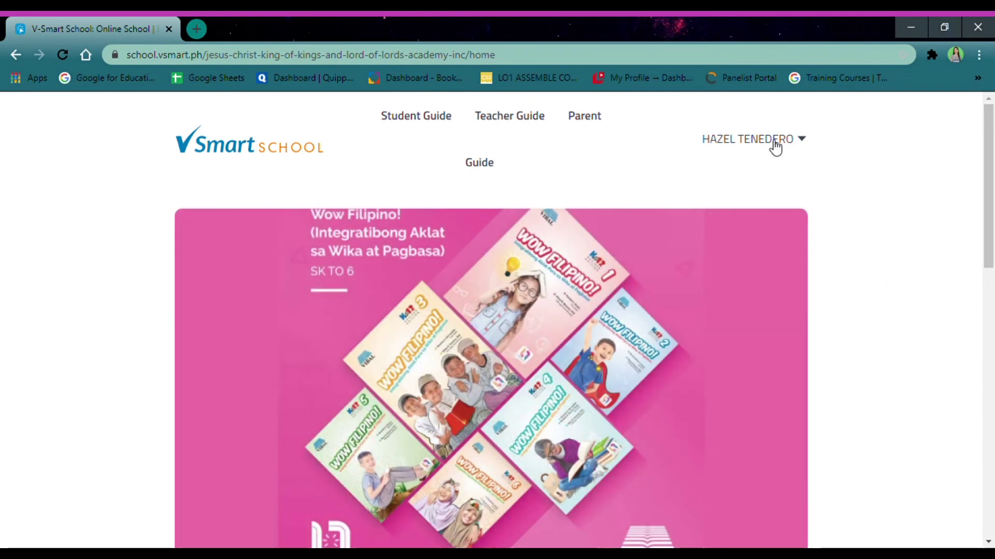
Open the 'How to Create a Rubric' lesson in the Performance Tracker.
left_click(775, 145)
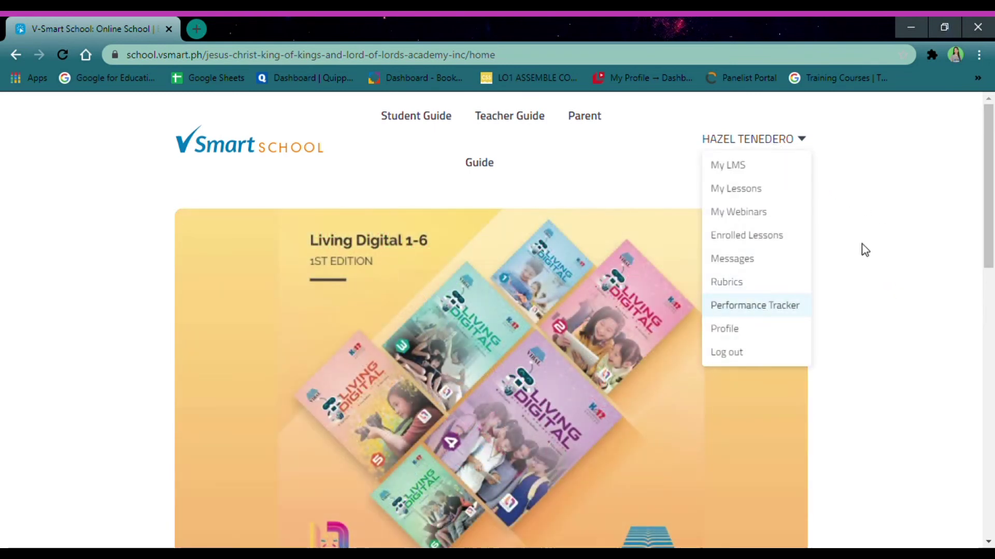
left_click(760, 144)
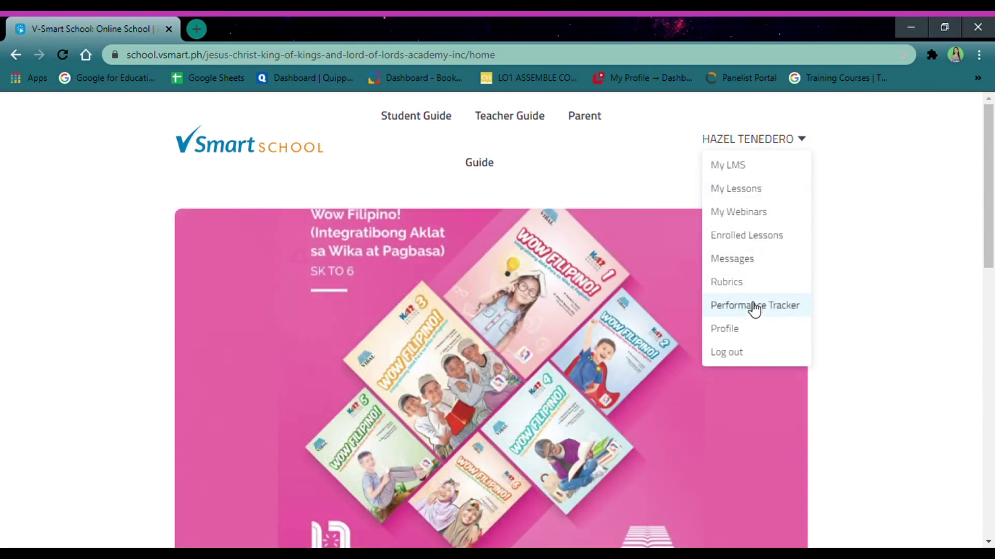
left_click(753, 308)
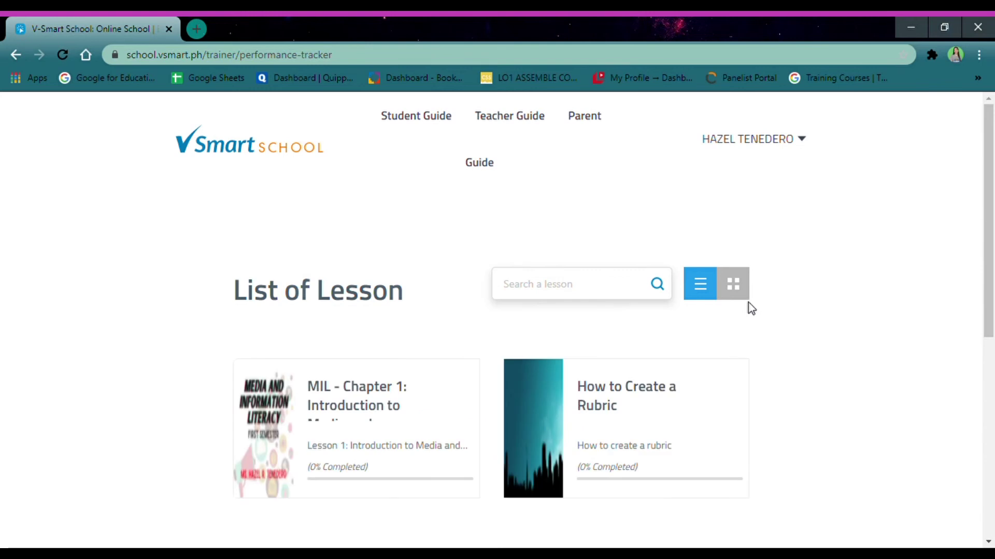
scroll(856, 313, "down", 2)
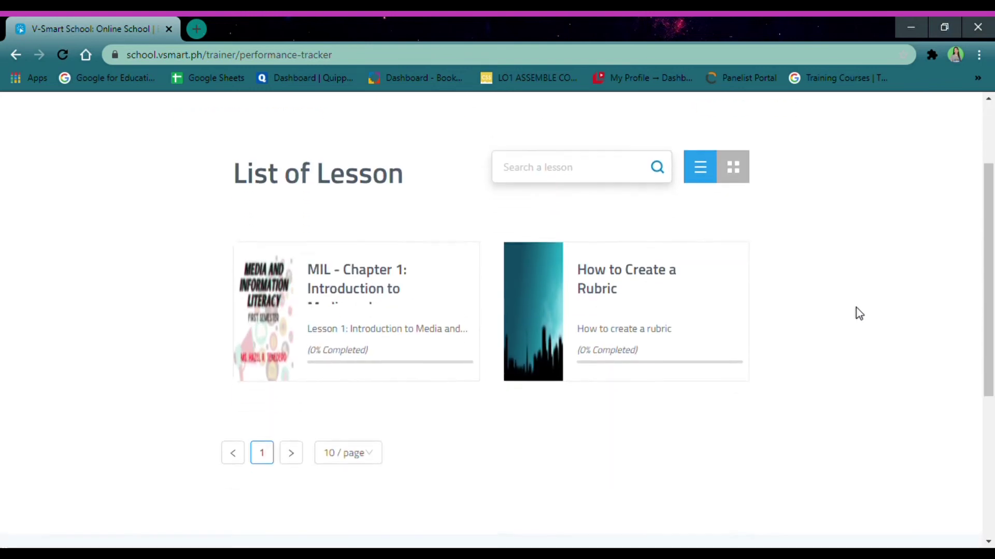
left_click(587, 284)
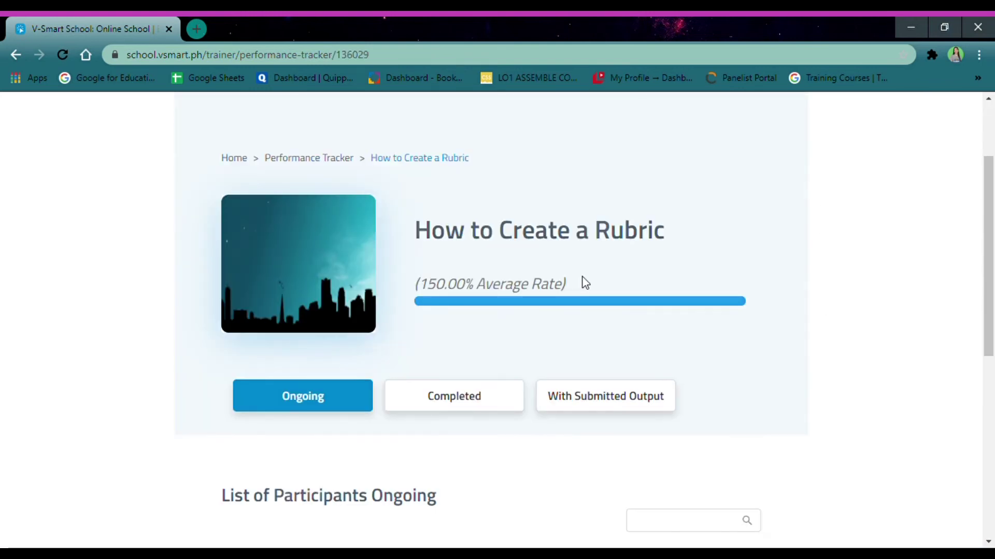
Look through the lesson's ongoing participants and then its completed participants.
scroll(893, 338, "down", 1)
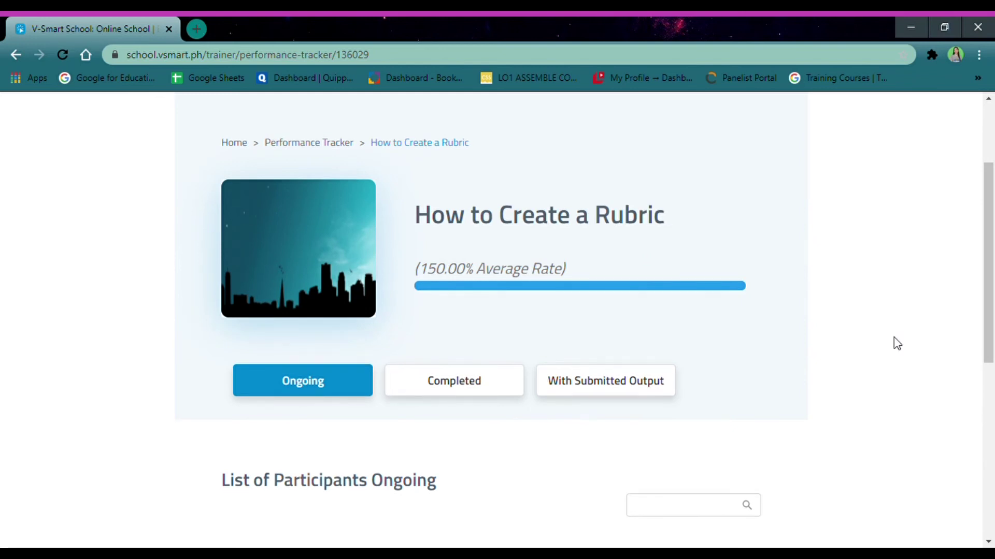
scroll(841, 371, "down", 2)
scroll(841, 371, "down", 1)
scroll(841, 371, "up", 1)
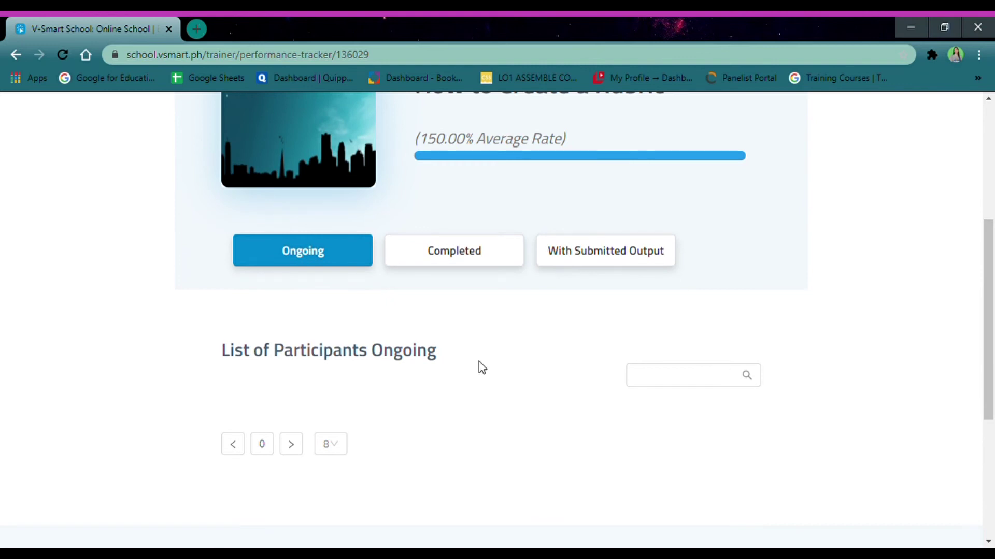
left_click(442, 250)
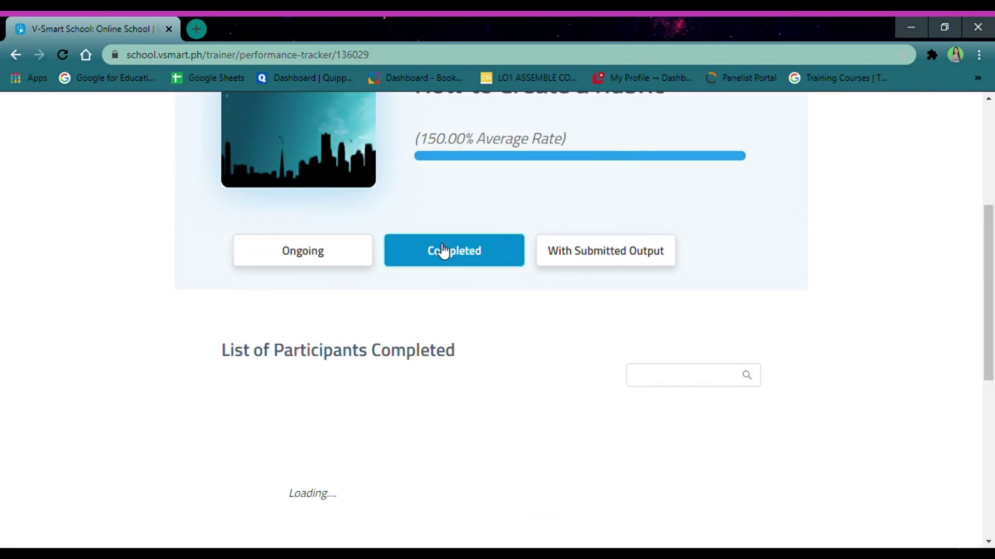
scroll(515, 356, "down", 2)
scroll(518, 356, "down", 4)
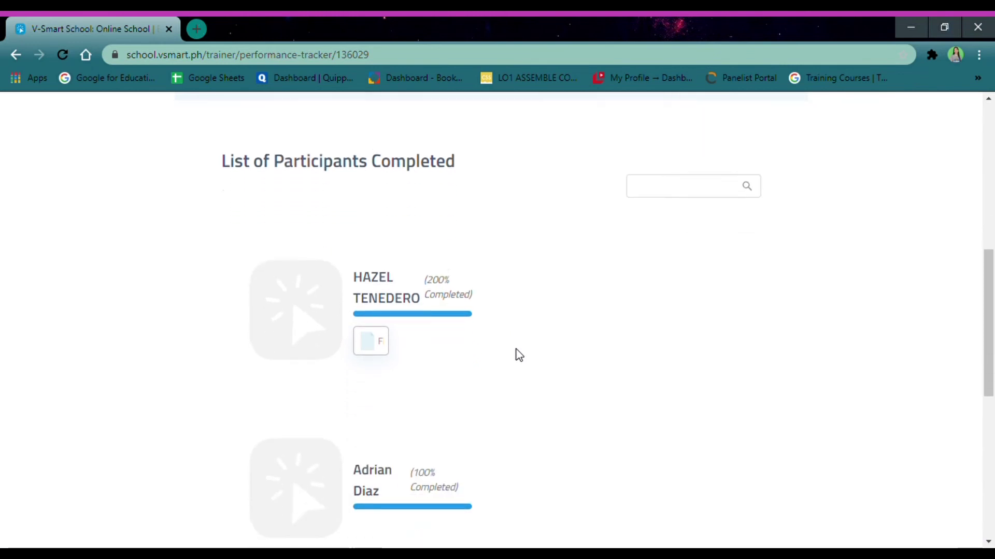
scroll(518, 355, "up", 5)
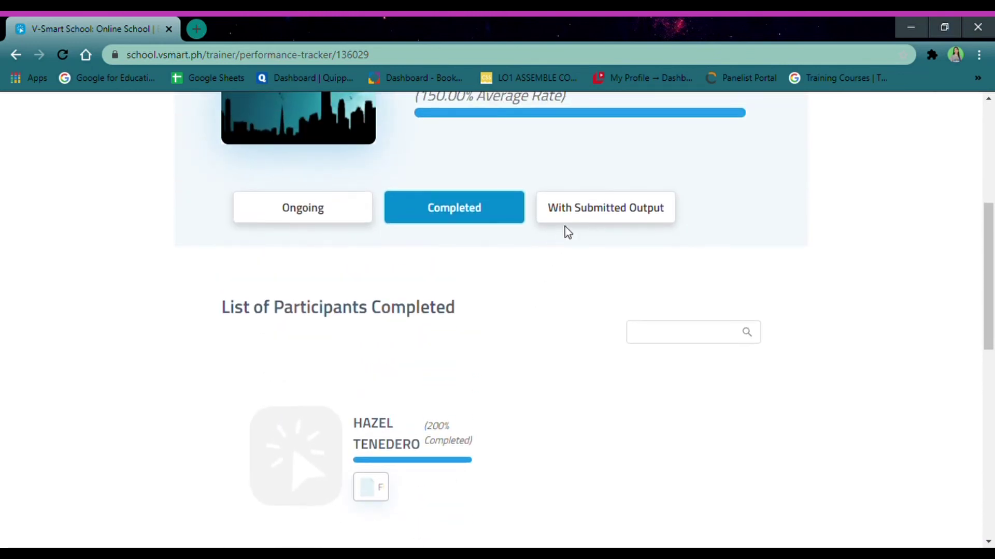
List the participants with submitted output and open the listed participant's record.
left_click(593, 207)
scroll(591, 306, "down", 3)
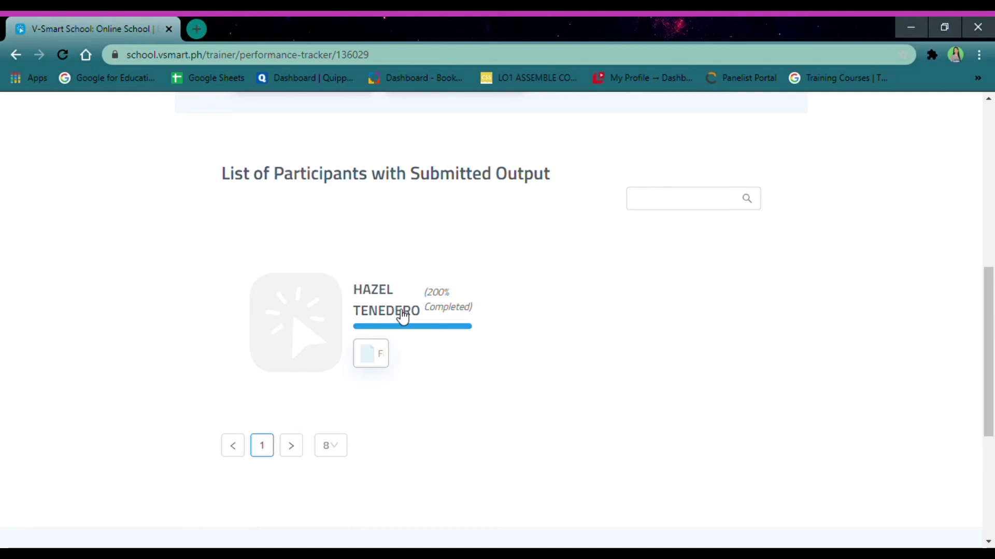
left_click(381, 306)
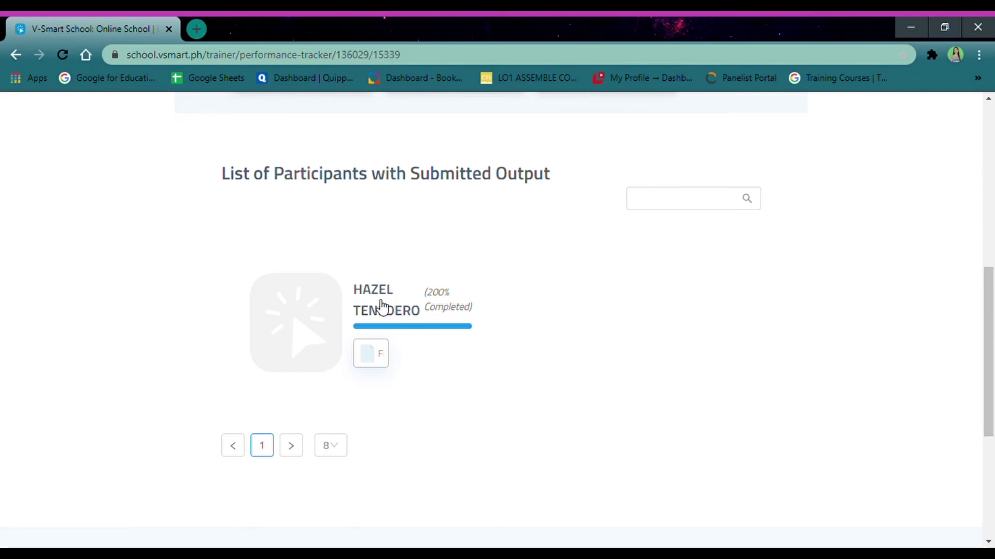
Expand the 'How to create a rubric' entry among the participant's submitted outputs.
scroll(862, 236, "up", 7)
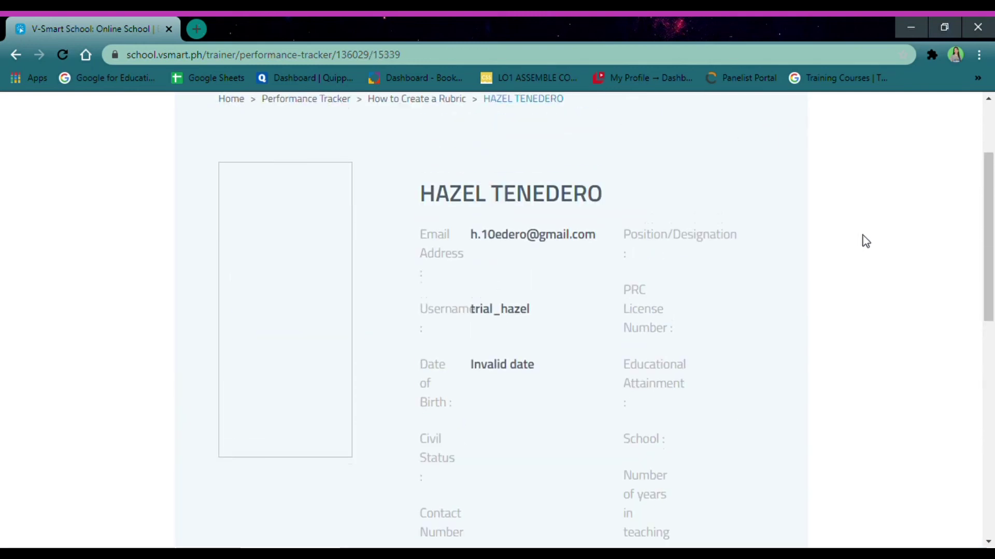
scroll(862, 235, "down", 8)
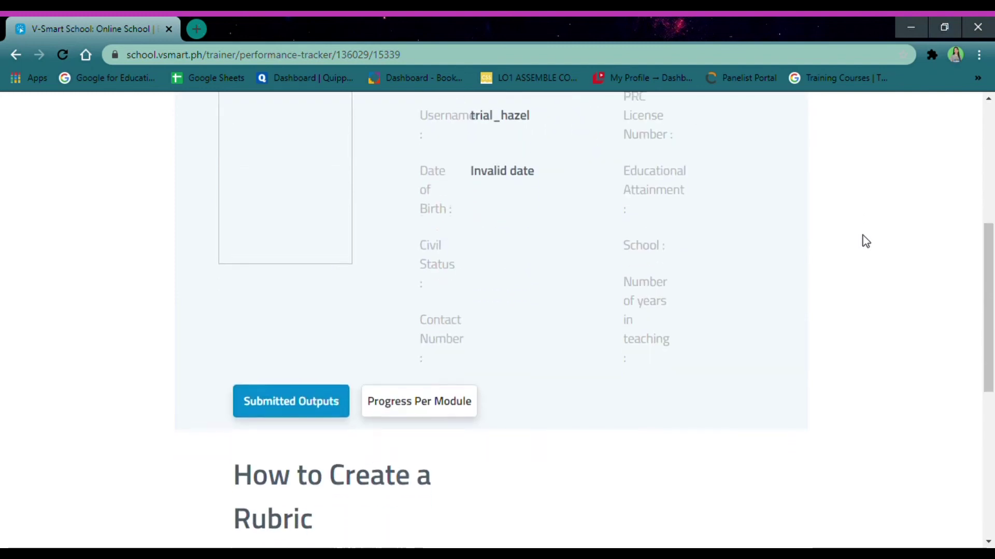
scroll(866, 242, "down", 1)
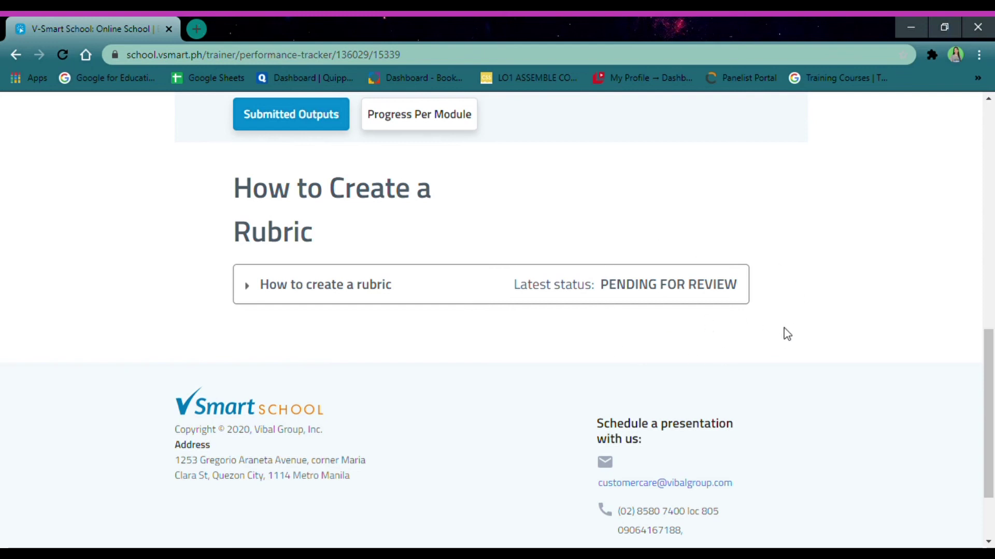
left_click(474, 288)
scroll(780, 297, "down", 2)
scroll(780, 297, "down", 2)
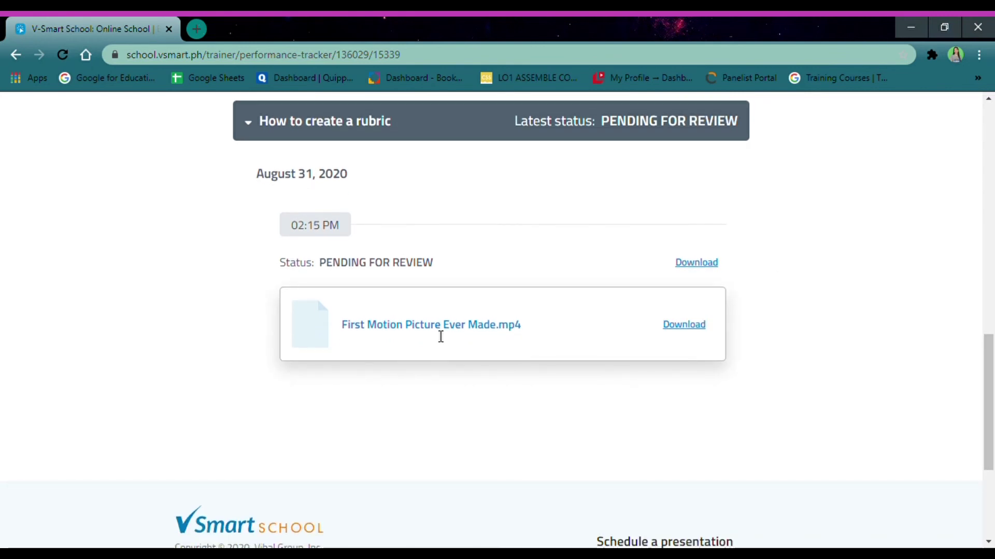
Open the submitted video 'First Motion Picture Ever Made.mp4' and pause it after a few seconds.
left_click(374, 330)
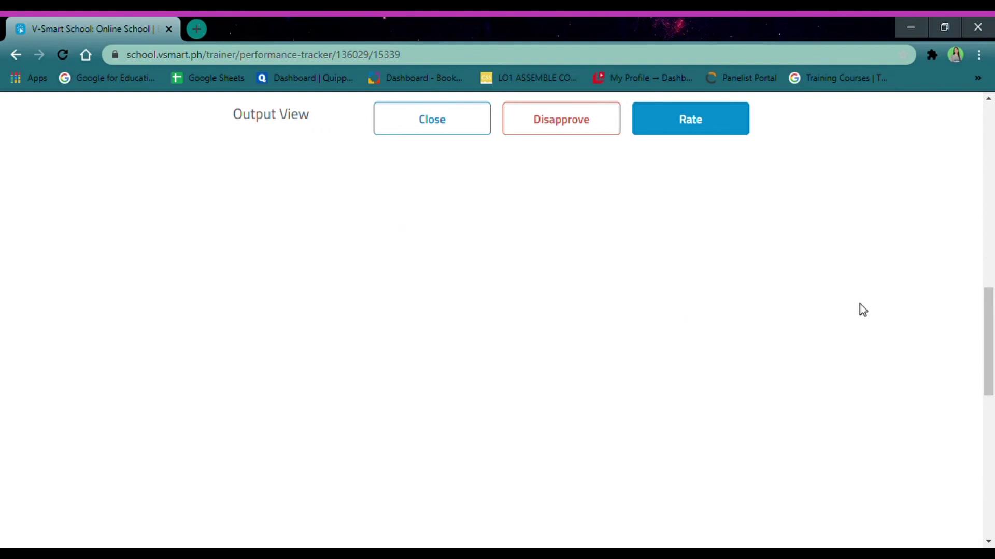
scroll(862, 309, "up", 3)
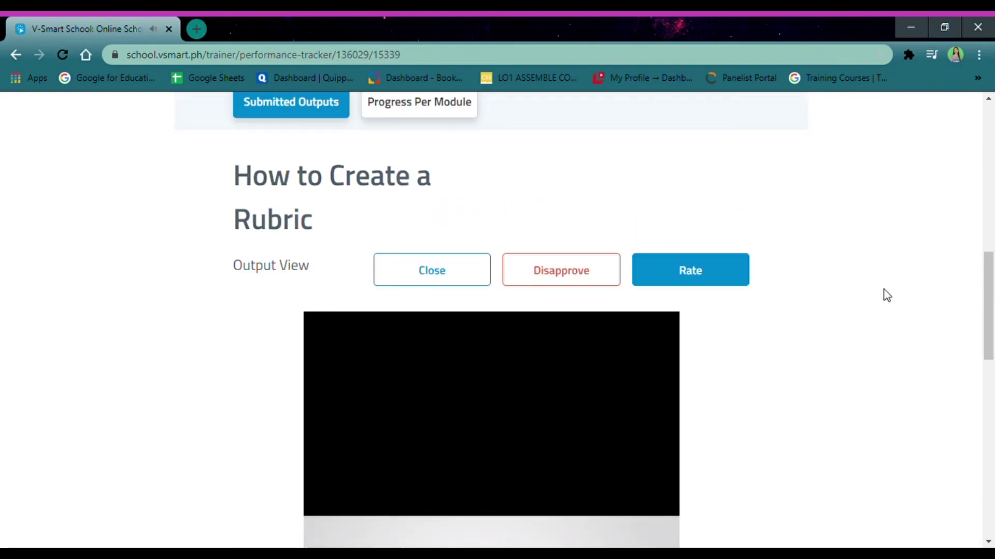
scroll(887, 295, "down", 5)
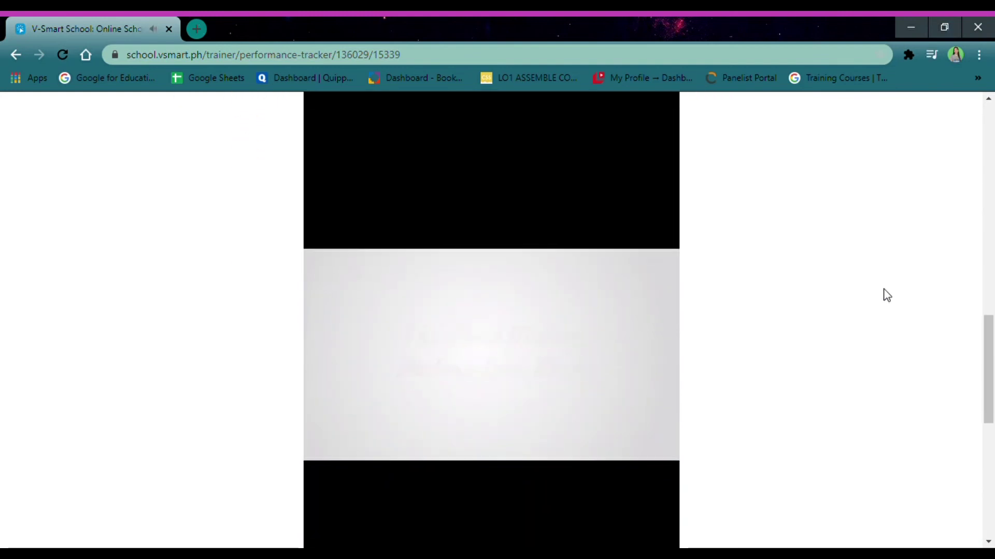
scroll(887, 295, "down", 2)
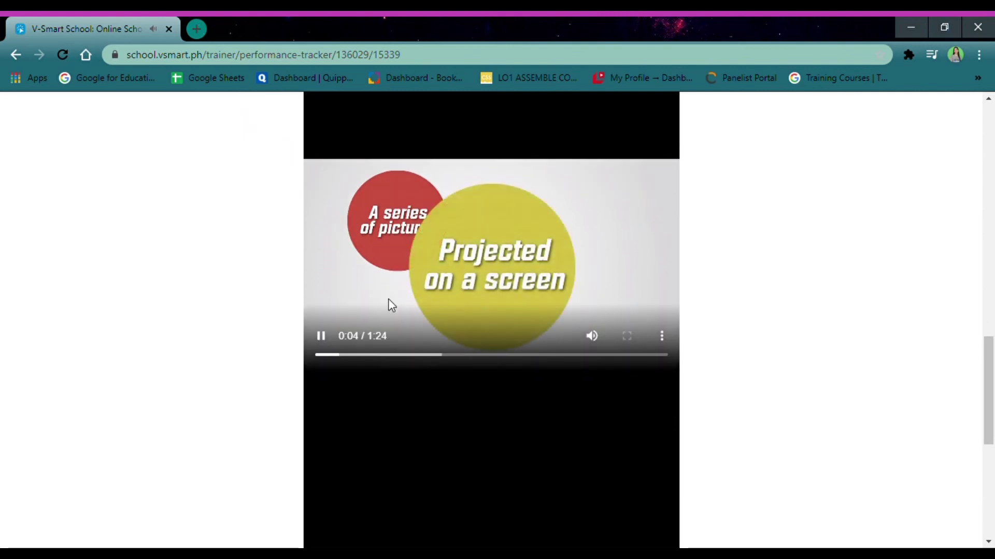
left_click(322, 337)
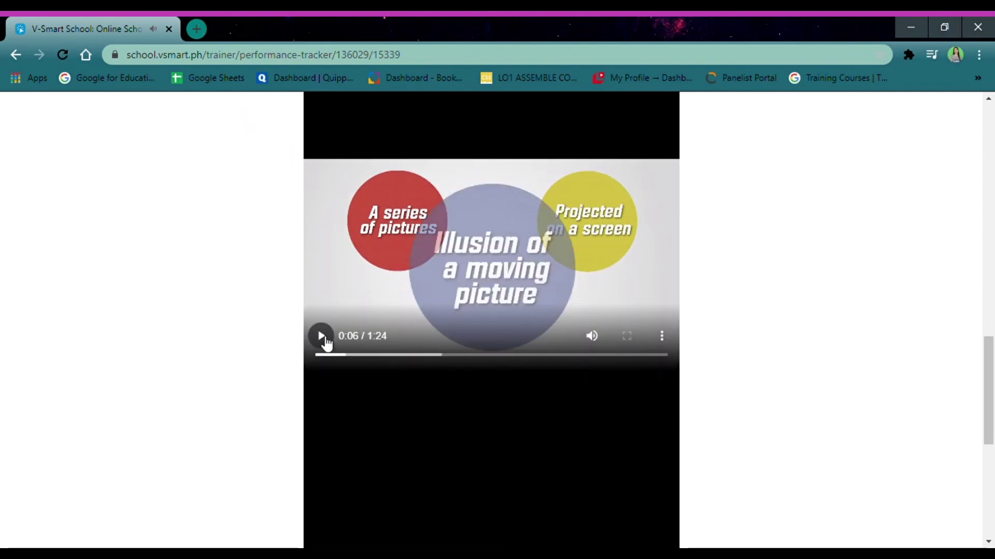
scroll(814, 378, "down", 3)
scroll(814, 378, "up", 2)
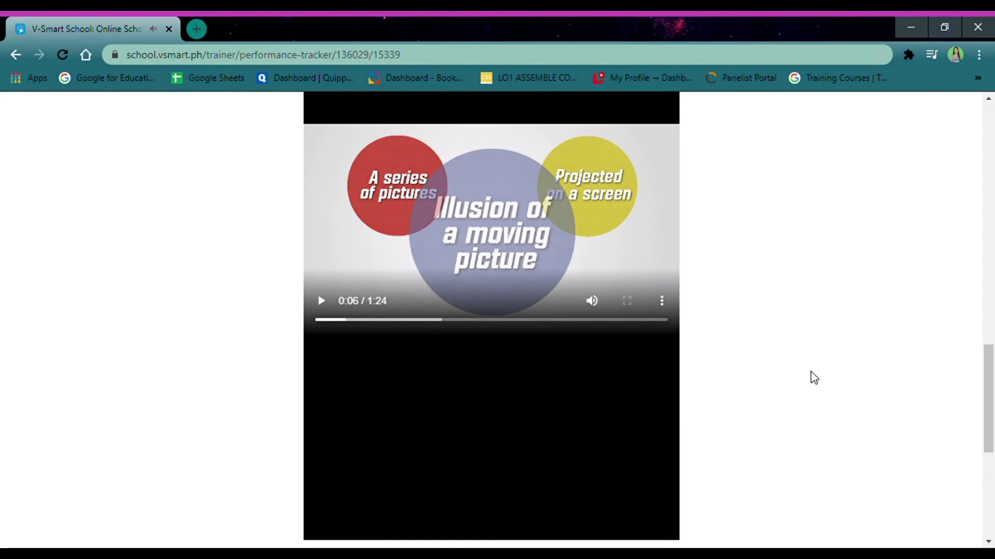
Start rating the submitted video with the Vlog rubric and bring up the Content Quality levels.
scroll(814, 379, "up", 7)
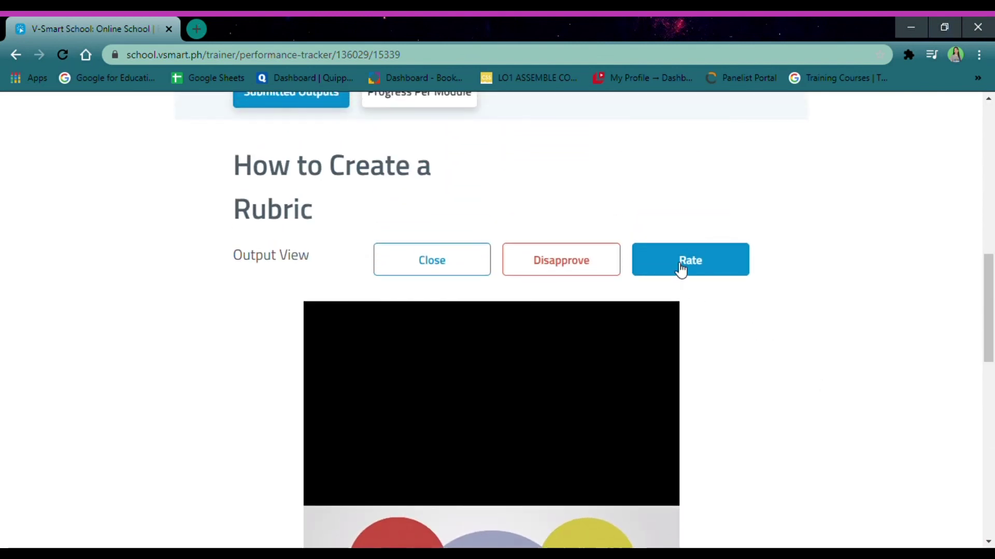
left_click(679, 263)
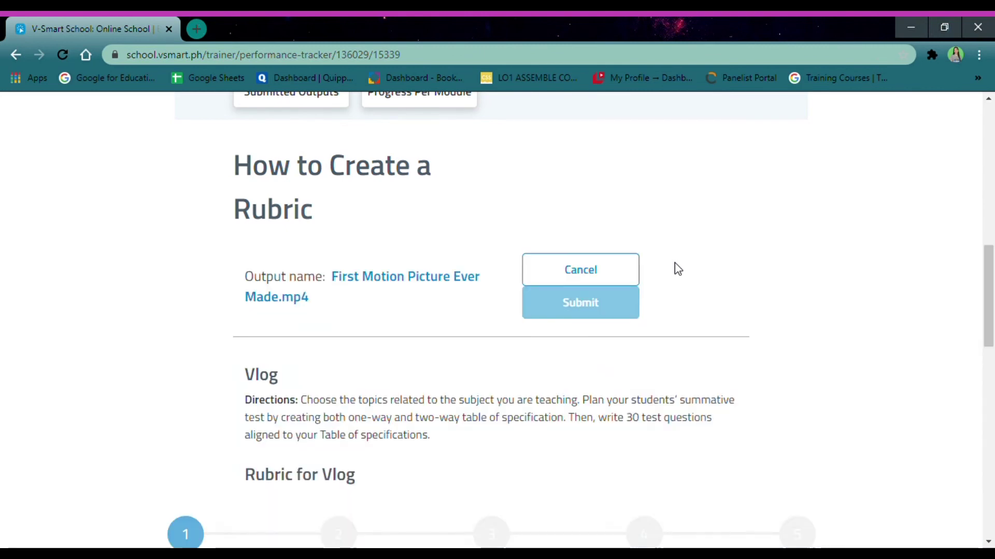
scroll(675, 264, "down", 2)
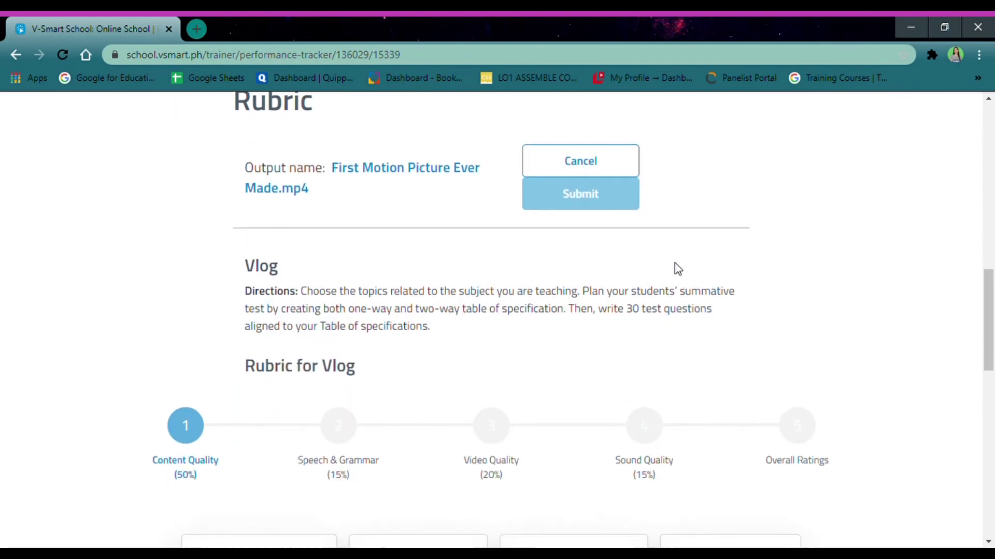
scroll(675, 264, "down", 3)
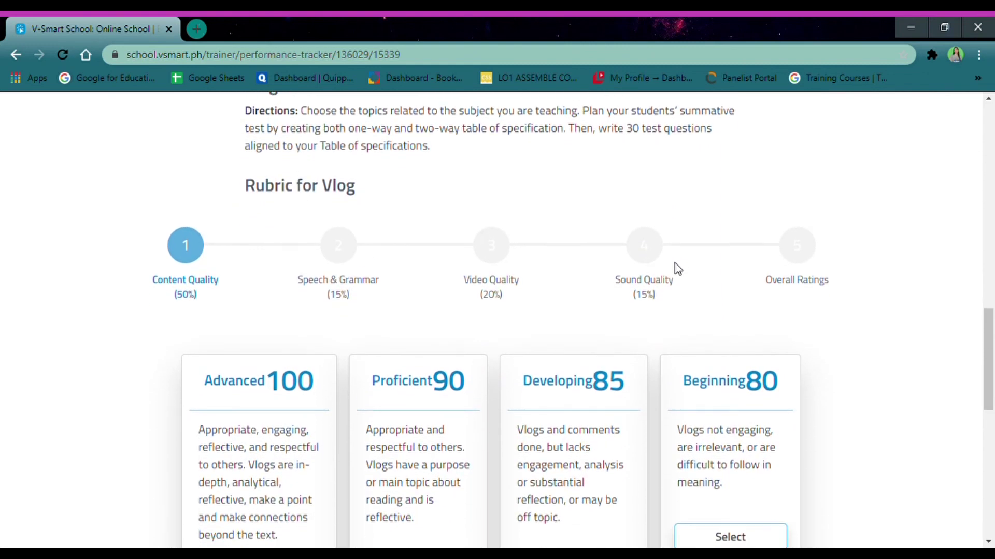
scroll(674, 263, "down", 1)
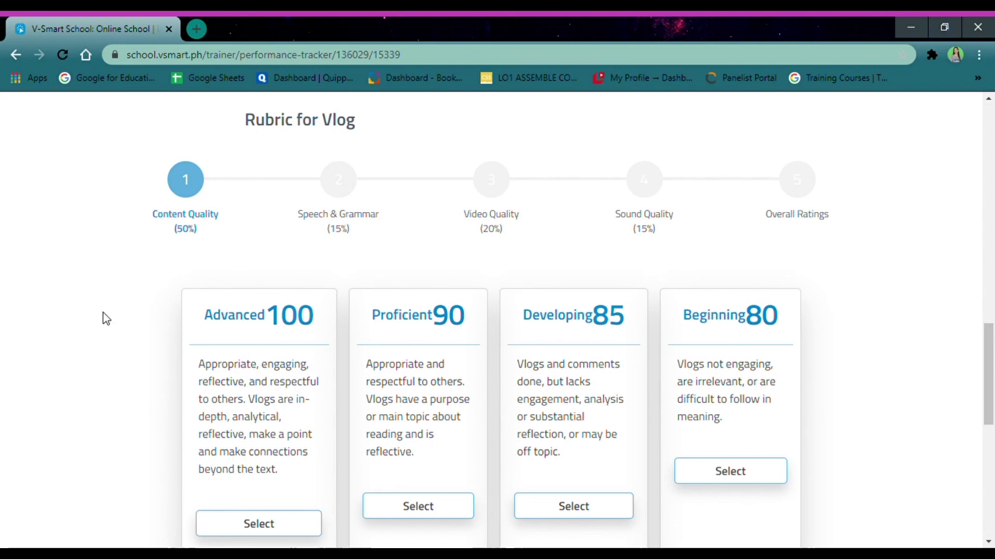
Rate the vlog's Content Quality as Proficient (90) and continue to the Speech & Grammar criterion.
scroll(107, 319, "down", 1)
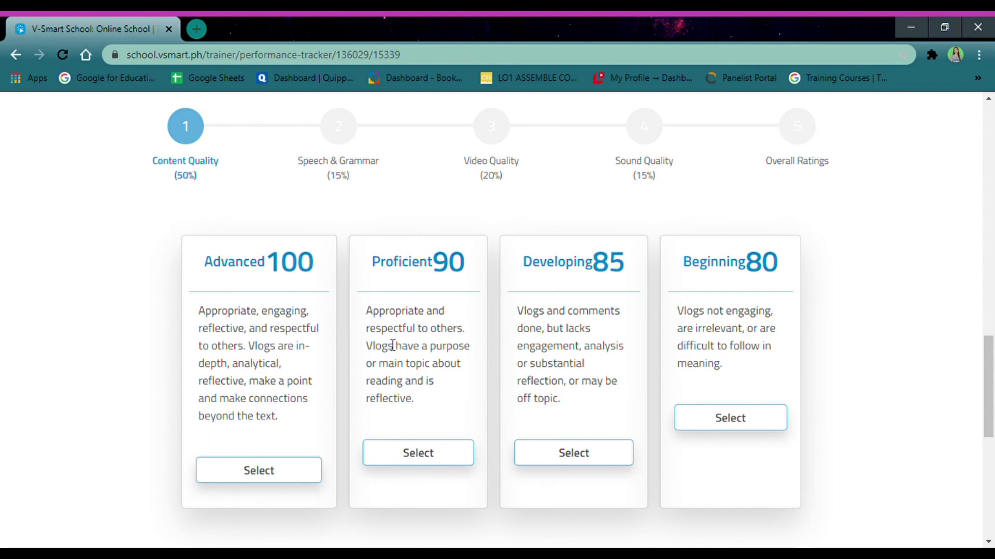
left_click_drag(366, 310, 426, 401)
left_click(57, 295)
left_click(418, 463)
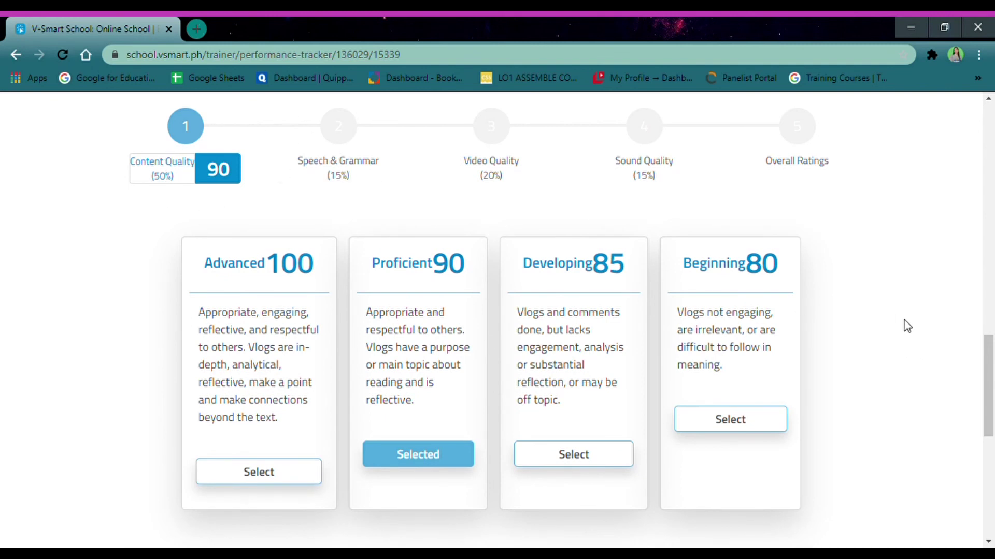
scroll(906, 324, "down", 3)
left_click(630, 428)
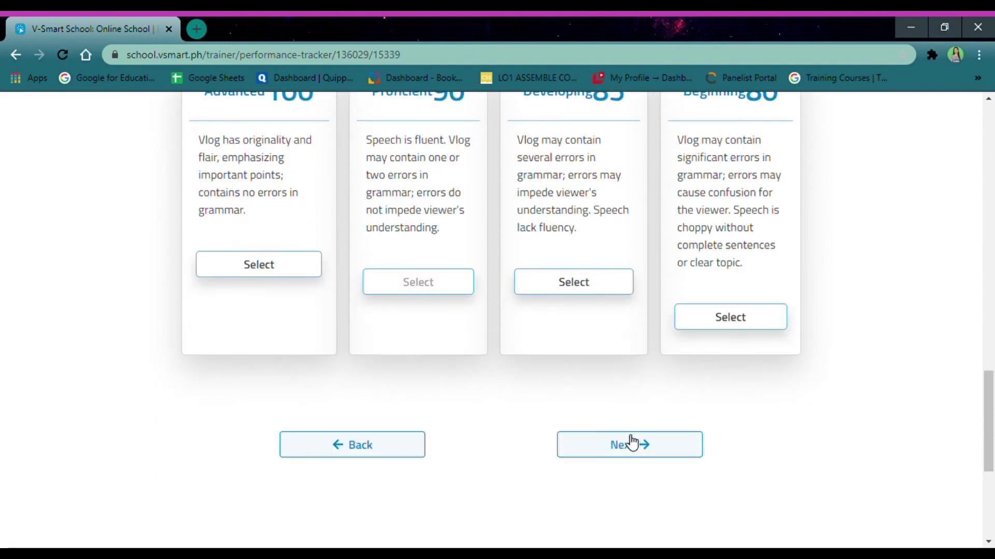
Rate Speech & Grammar as Advanced (100) and continue to the Video Quality criterion.
scroll(850, 338, "up", 5)
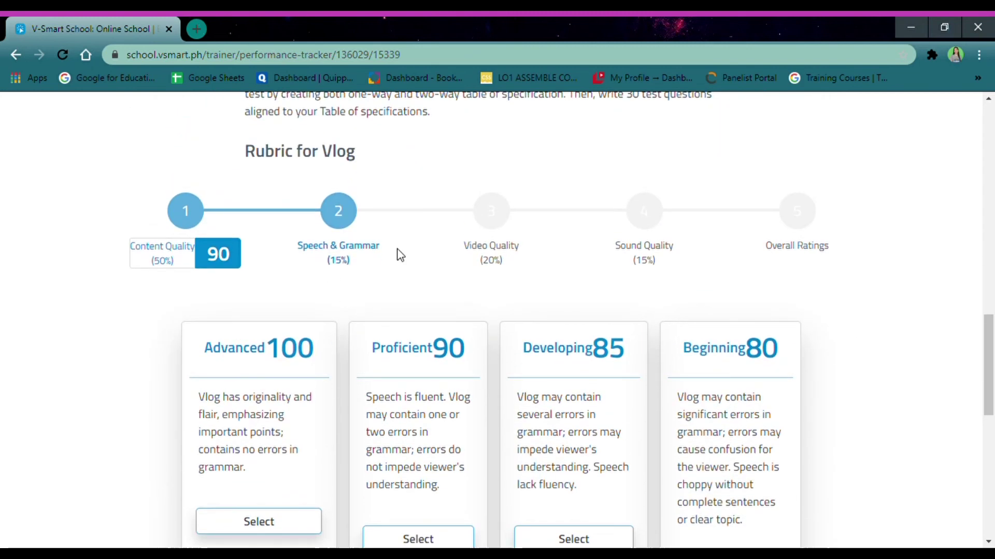
scroll(396, 252, "down", 1)
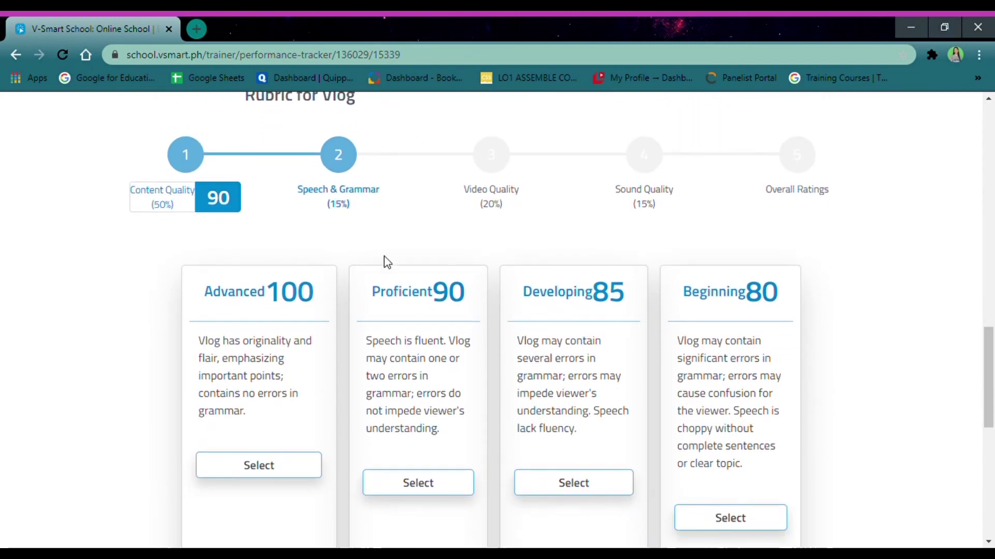
left_click(289, 476)
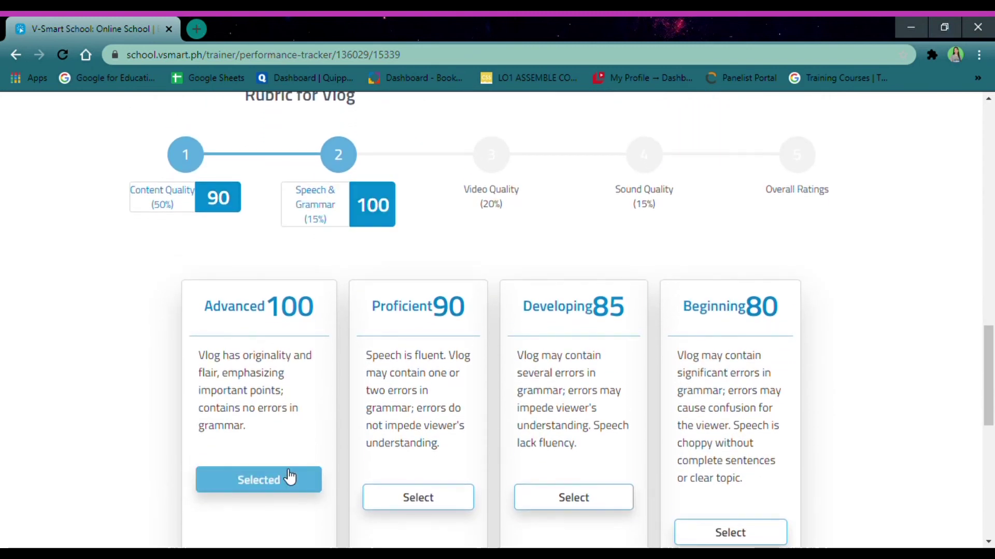
scroll(595, 450, "down", 3)
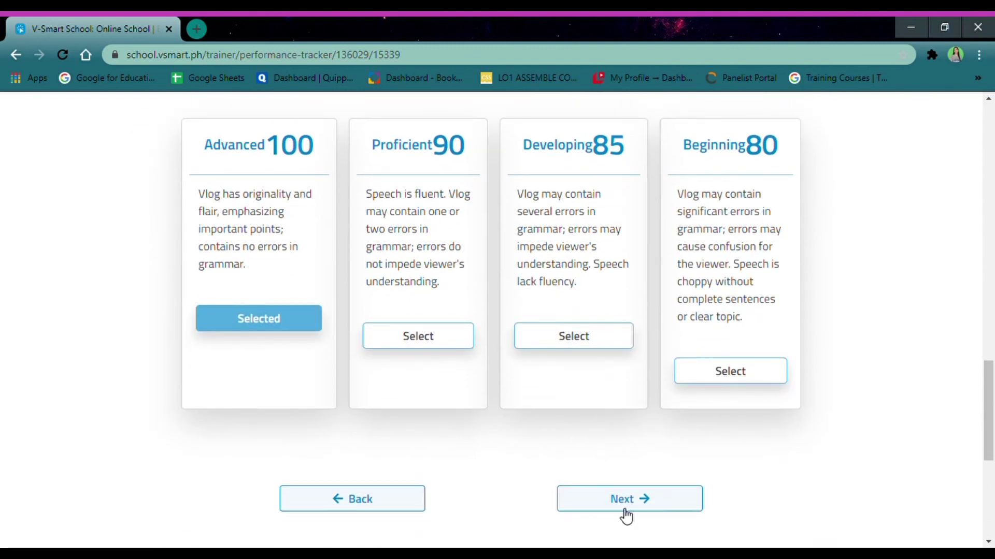
left_click(625, 512)
Rate Video Quality as Proficient (90) and continue to the Sound Quality criterion.
scroll(831, 395, "up", 4)
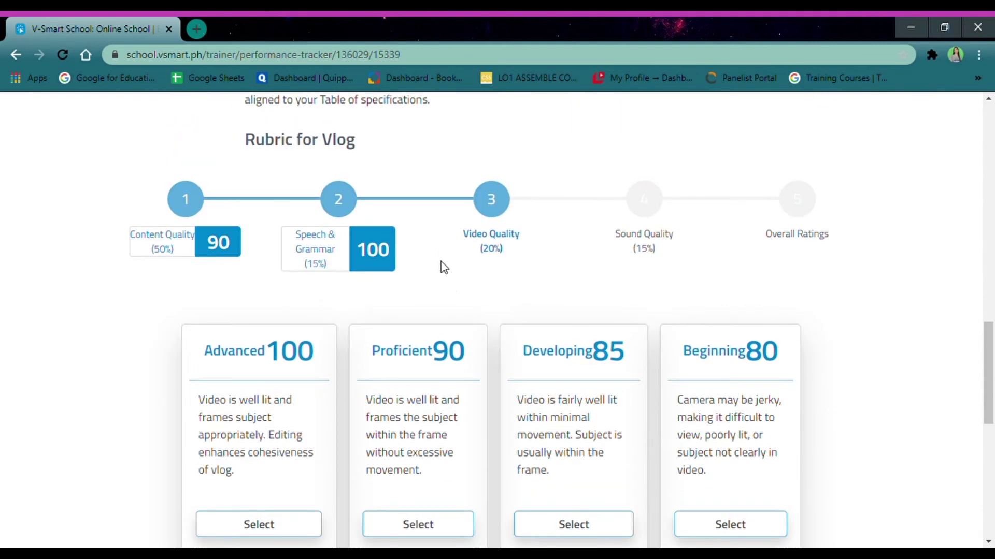
left_click(414, 525)
scroll(692, 373, "down", 3)
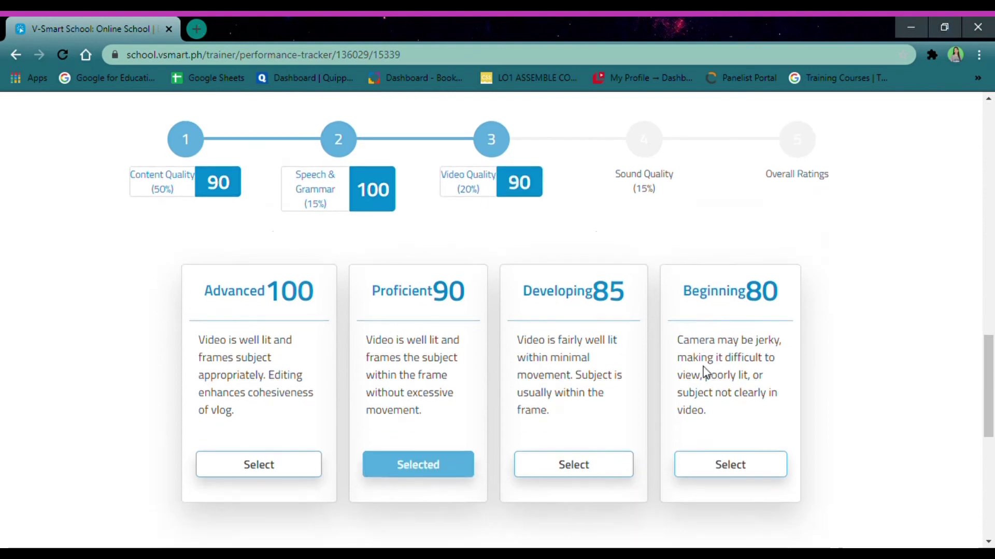
left_click(665, 466)
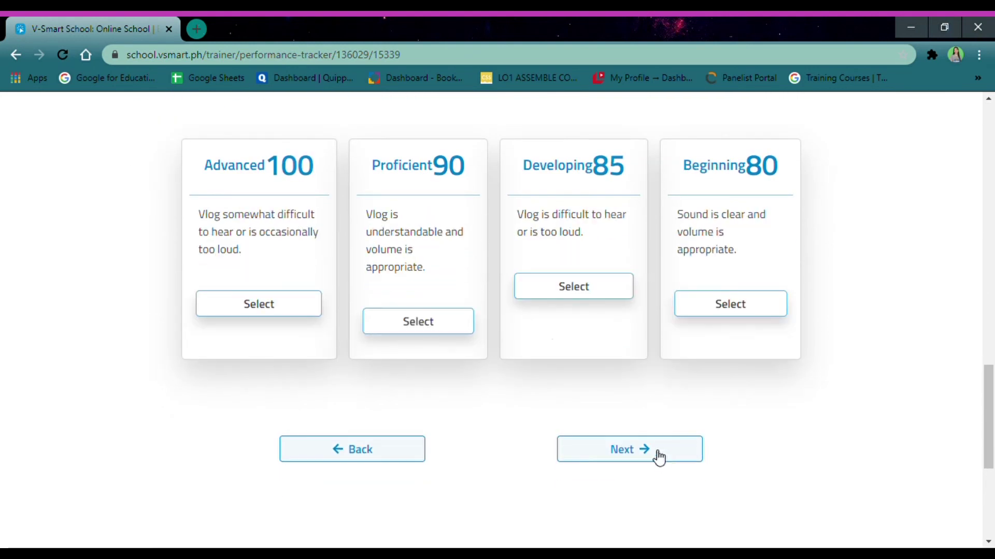
Rate Sound Quality as Developing (85) and continue to the Overall Ratings.
scroll(523, 304, "up", 4)
scroll(626, 329, "down", 3)
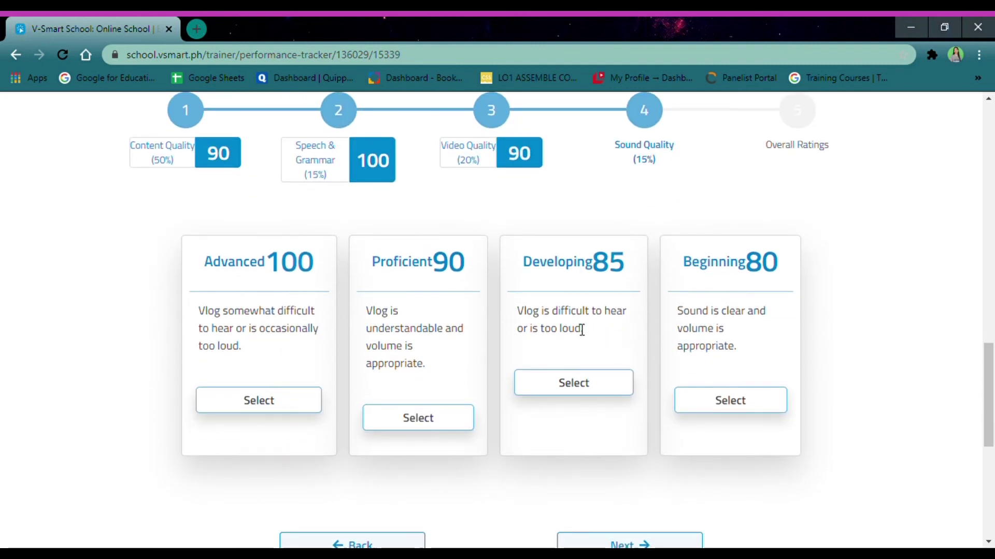
left_click(579, 389)
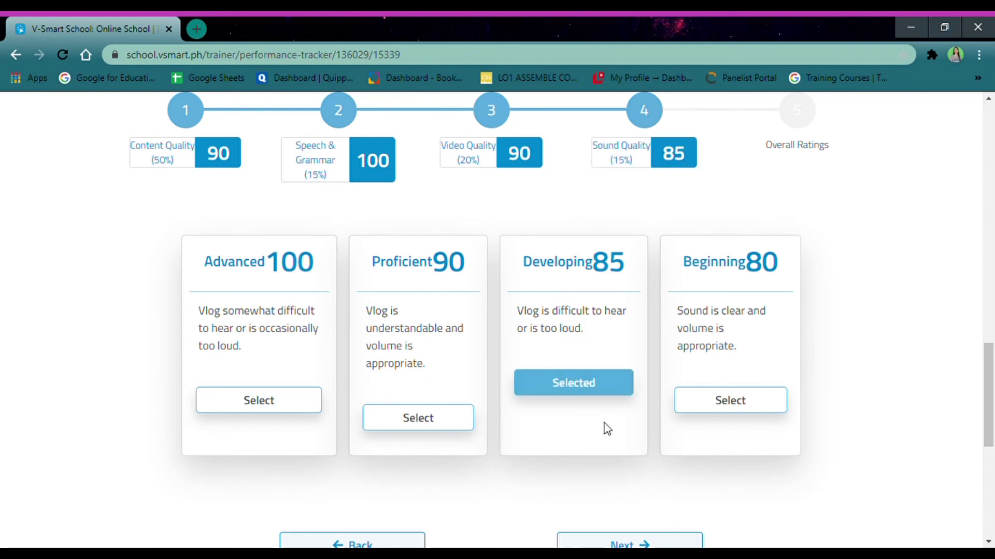
scroll(604, 426, "down", 2)
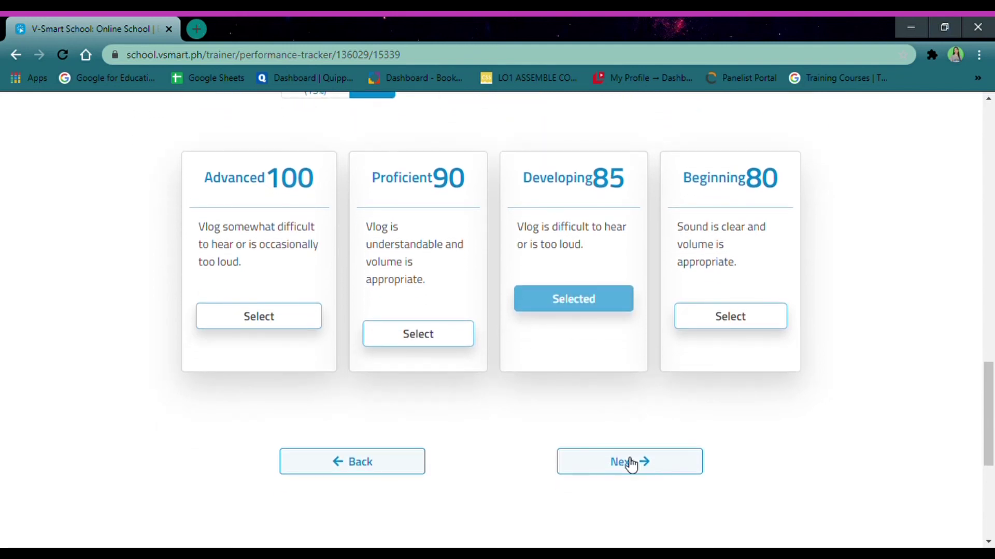
left_click(631, 463)
Review the score table, total and result status in the Overall Ratings, and submit the rating for the video.
scroll(868, 324, "up", 3)
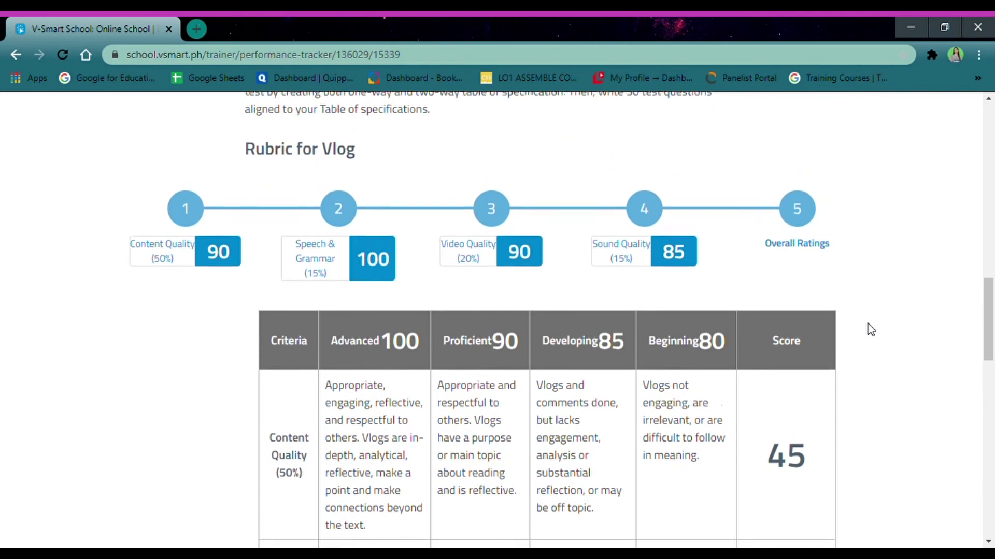
scroll(869, 326, "down", 10)
scroll(870, 330, "down", 1)
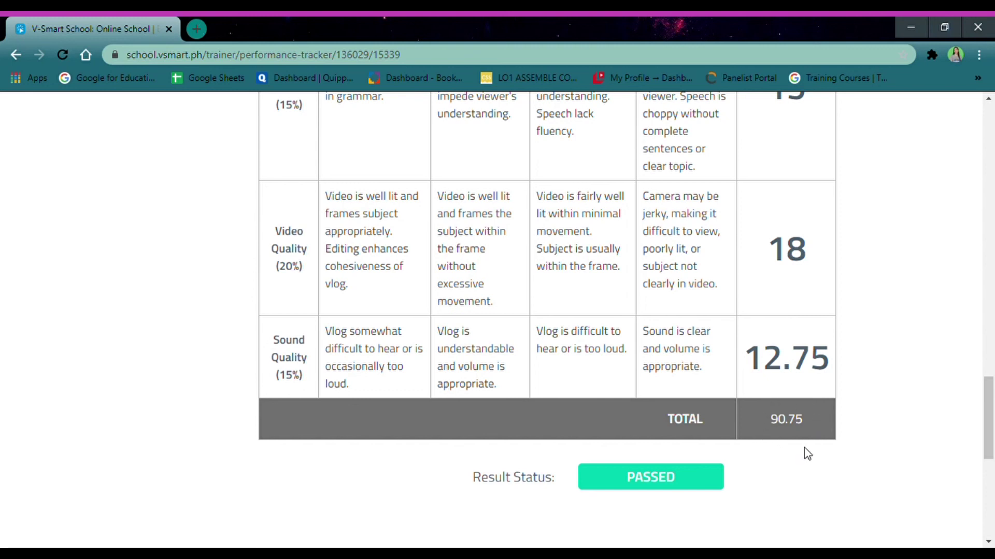
scroll(858, 429, "down", 2)
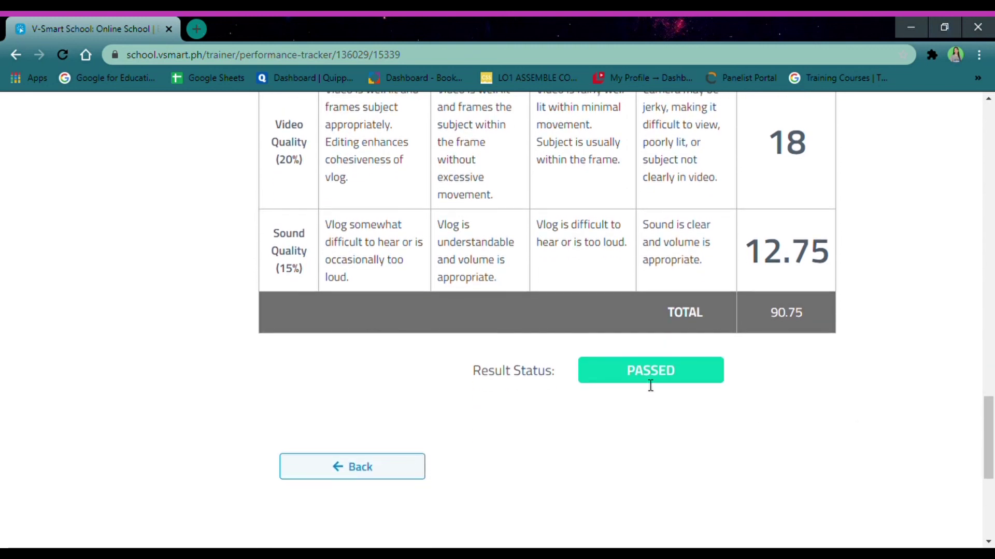
scroll(860, 390, "down", 3)
scroll(861, 390, "up", 20)
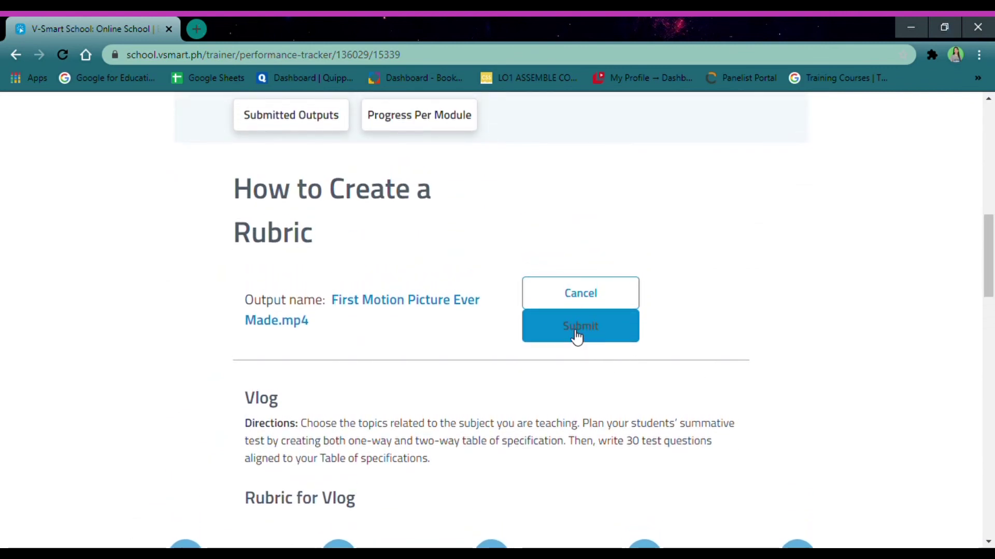
left_click(576, 331)
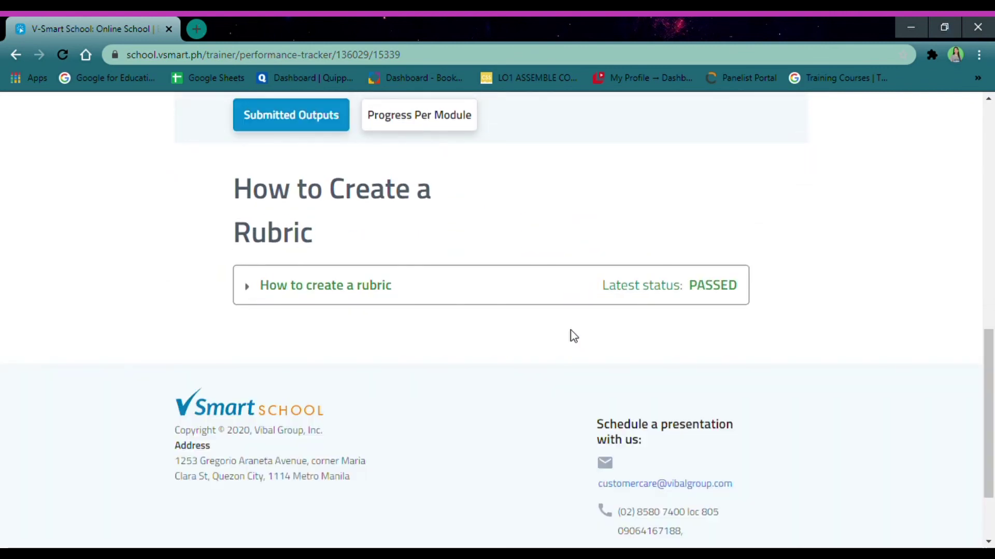
scroll(885, 299, "up", 10)
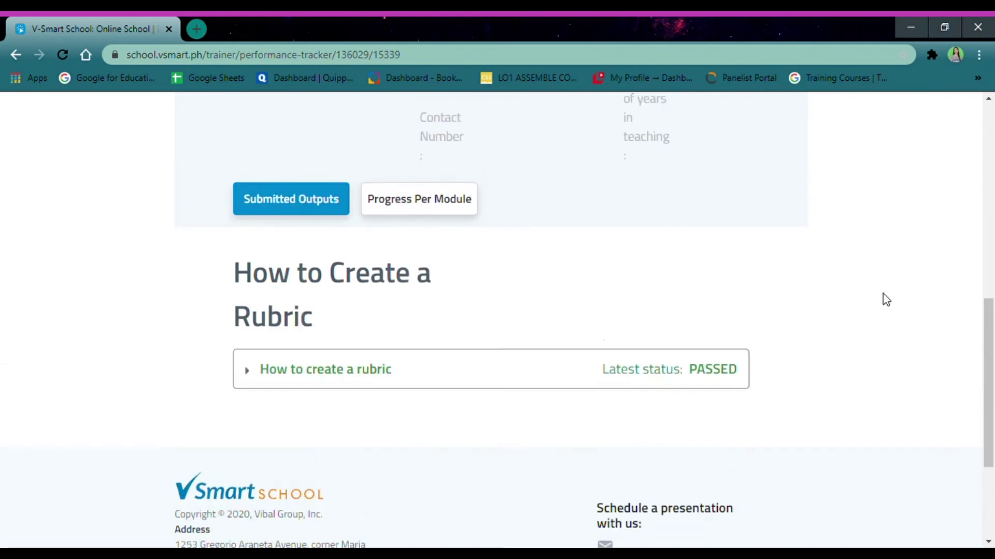
scroll(882, 294, "down", 15)
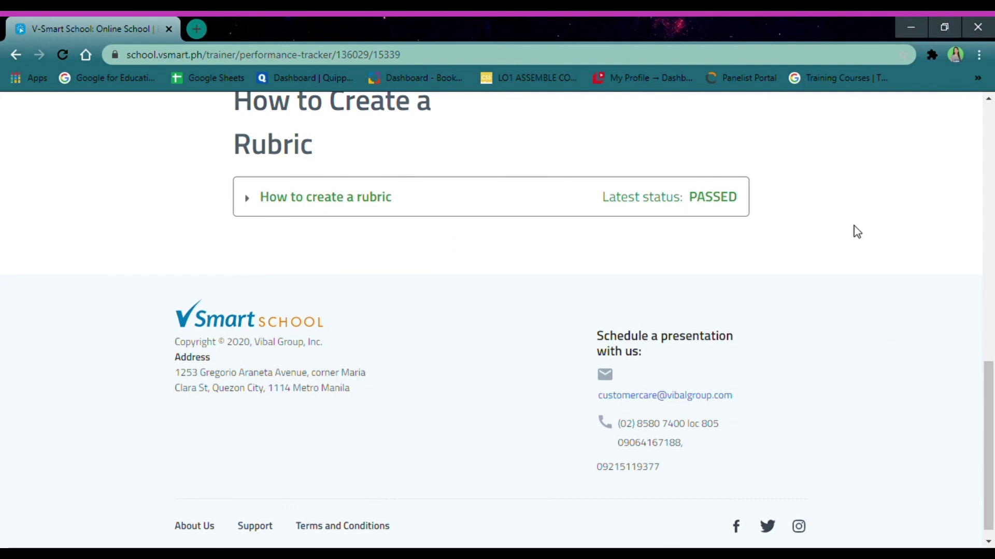
scroll(854, 226, "up", 4)
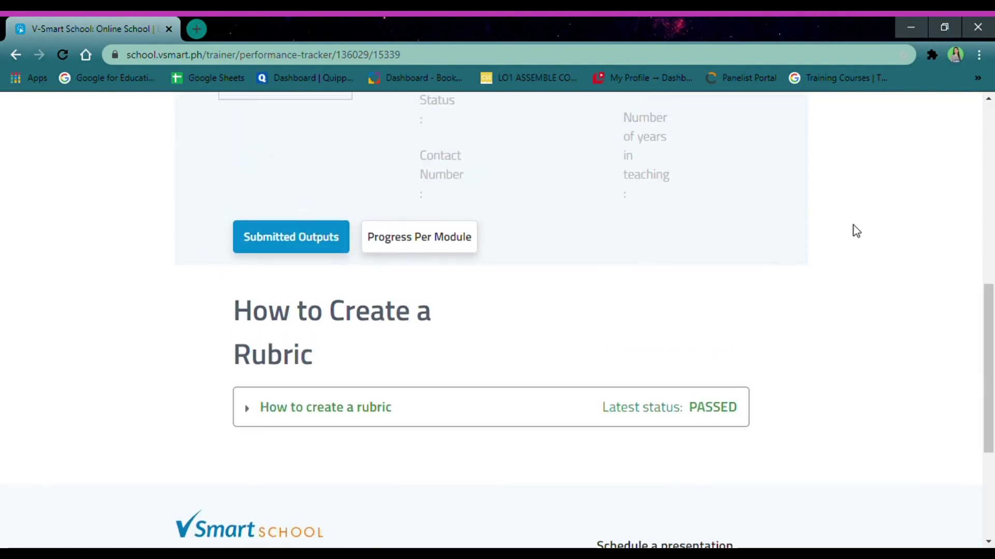